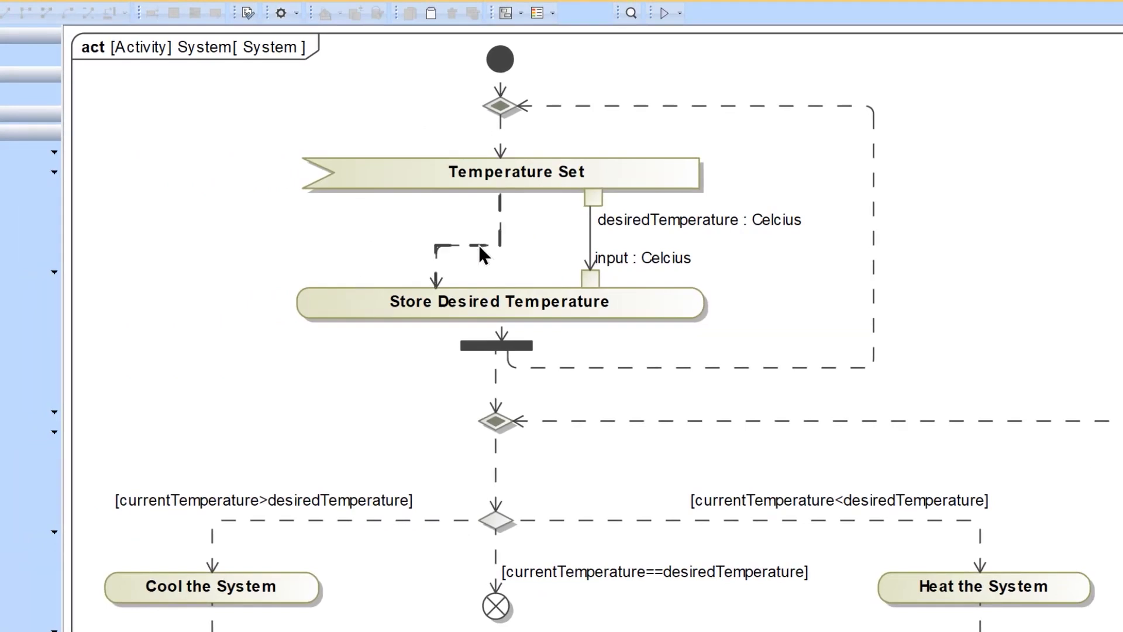
Delete the control flow between Temperature Set and Store Desired Temperature, and launch a simulation of the System block.
key("Delete")
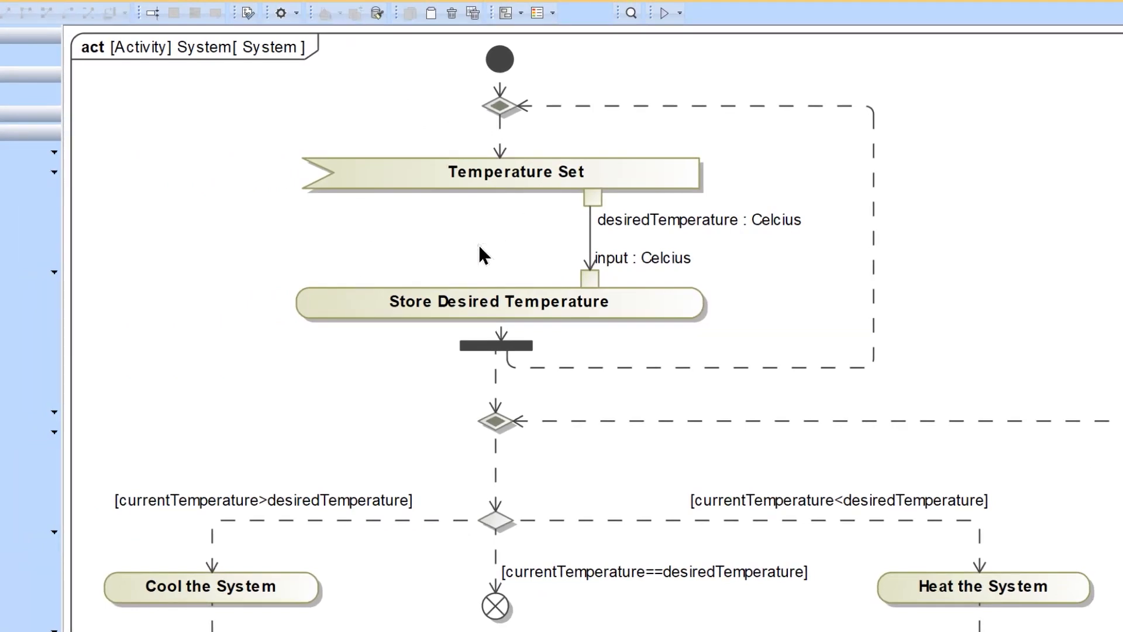
left_click(679, 13)
left_click(692, 51)
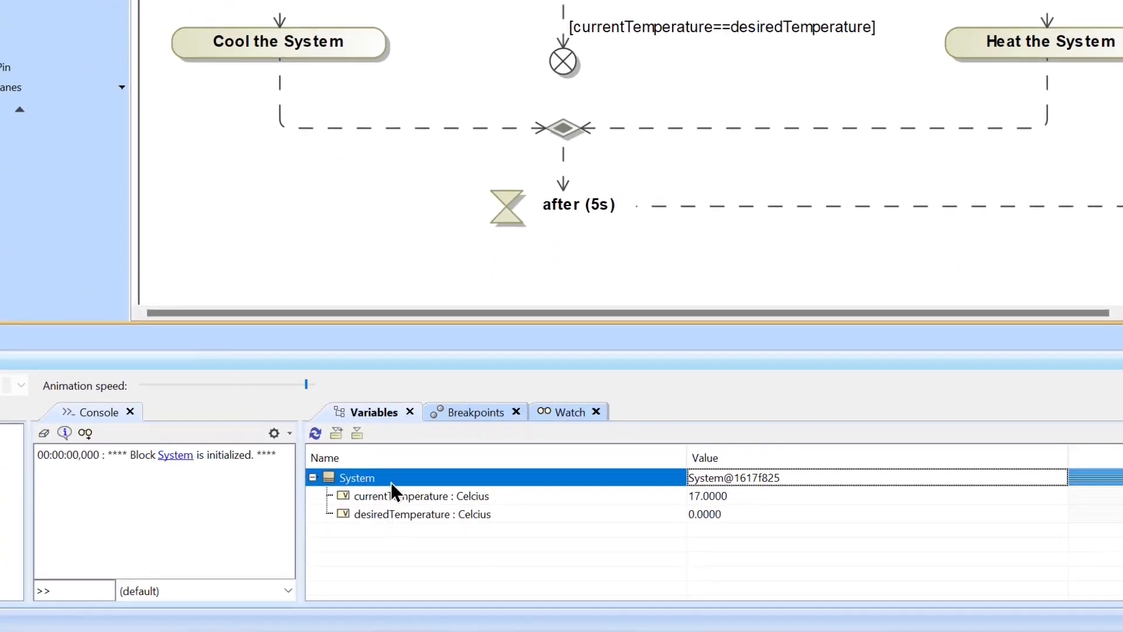
Inspect the currentTemperature and desiredTemperature values of the System block in the simulation variables.
left_click(518, 495)
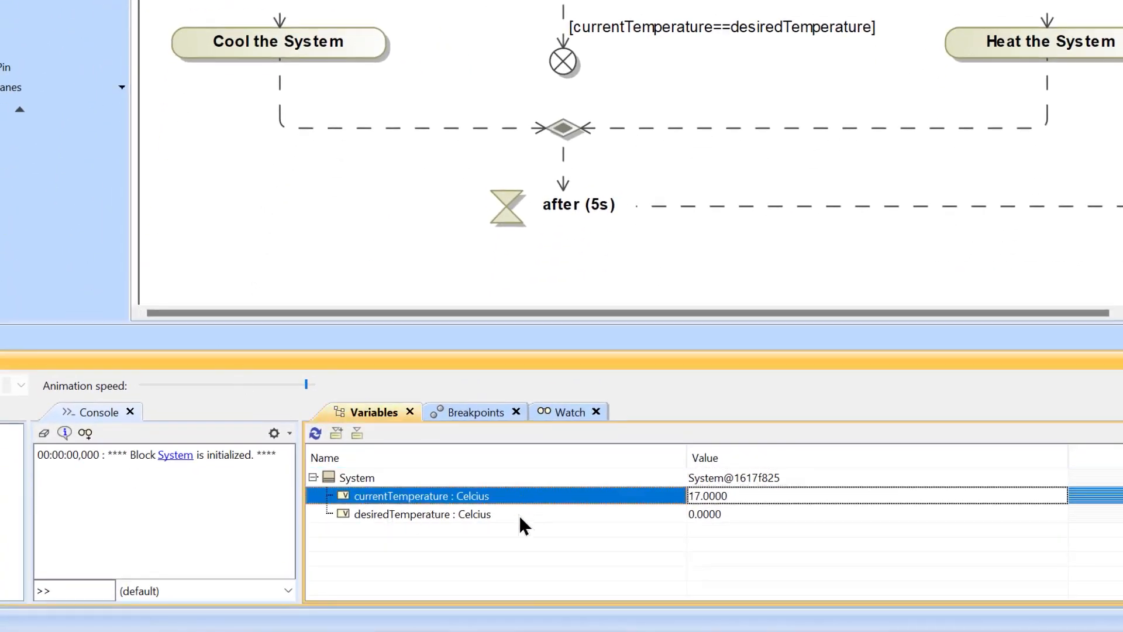
left_click(478, 512)
left_click(447, 496)
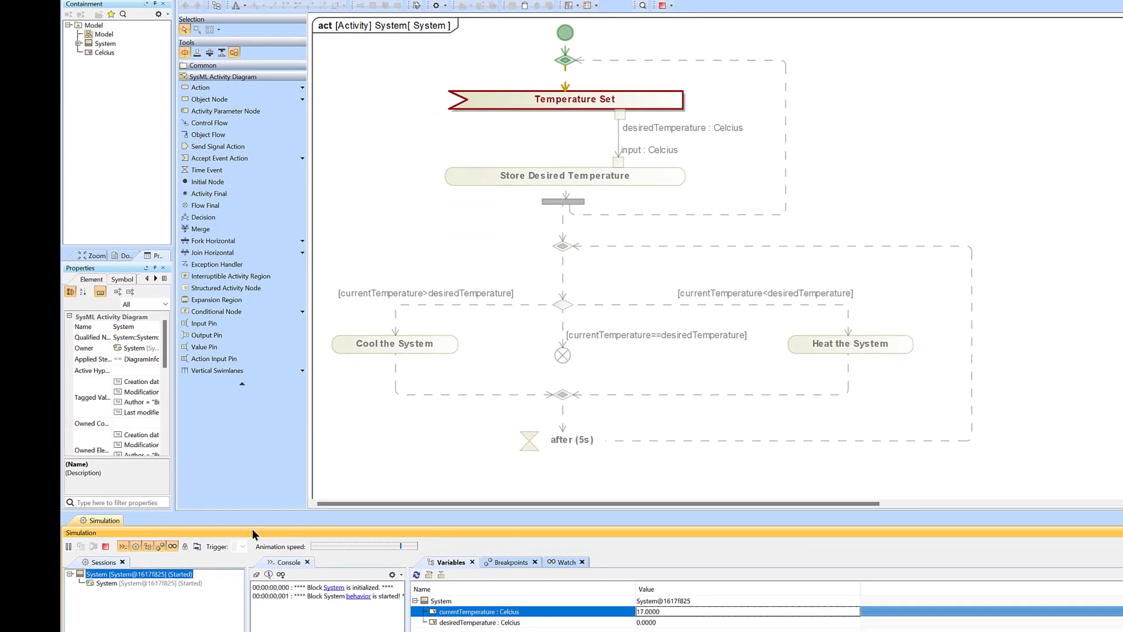
Send the Temperature Set signal to the System behavior session and display the System block's variables.
left_click(166, 582)
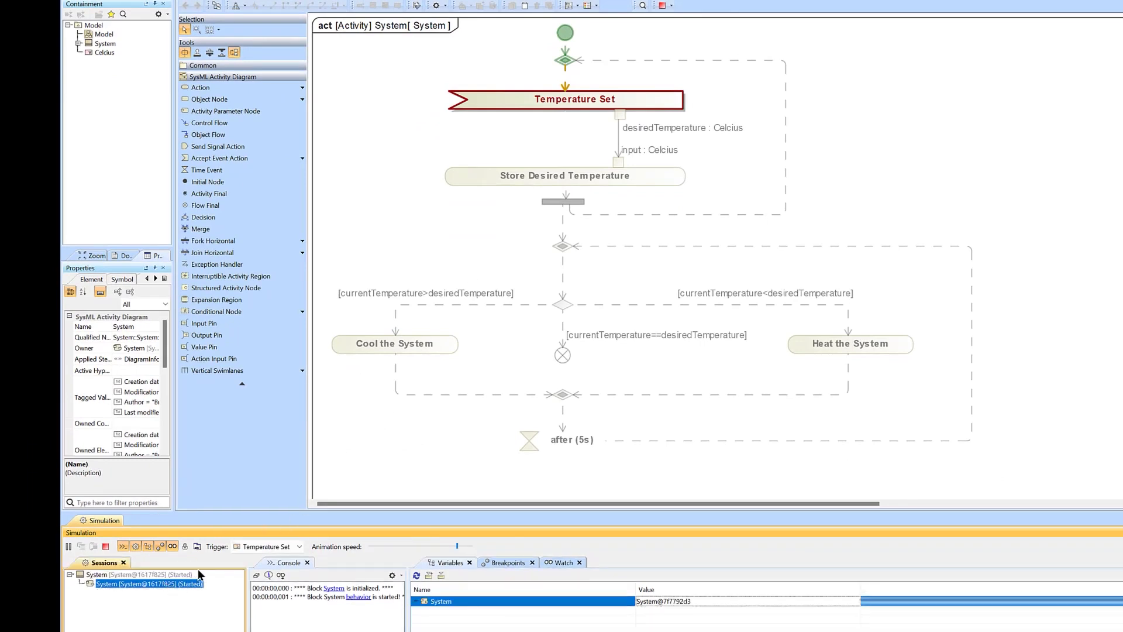
left_click(247, 546)
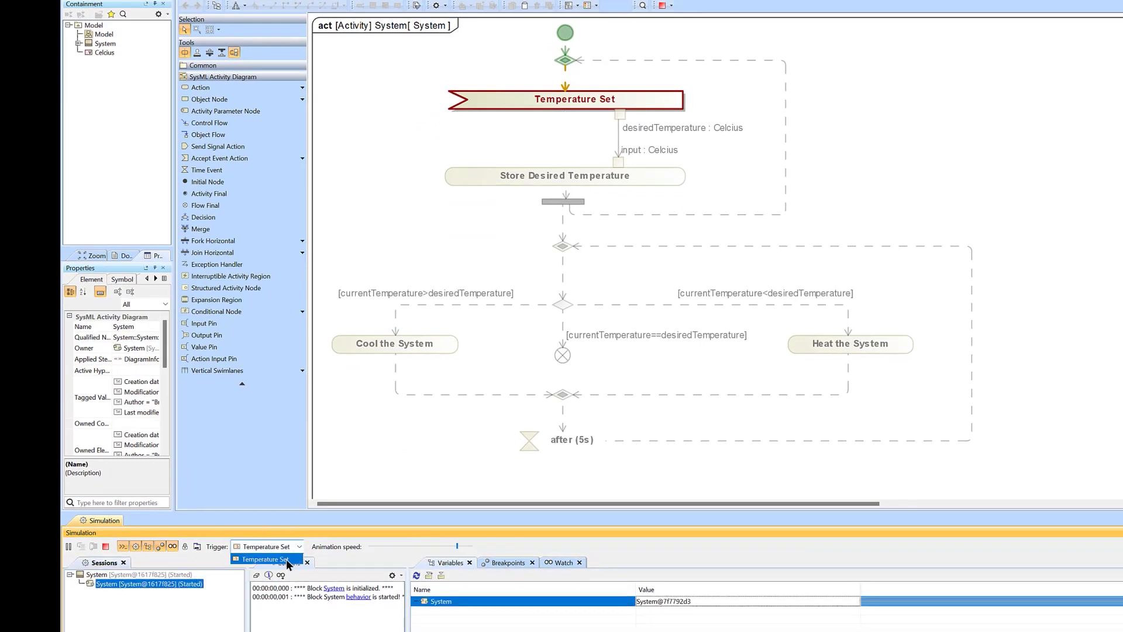
left_click(287, 560)
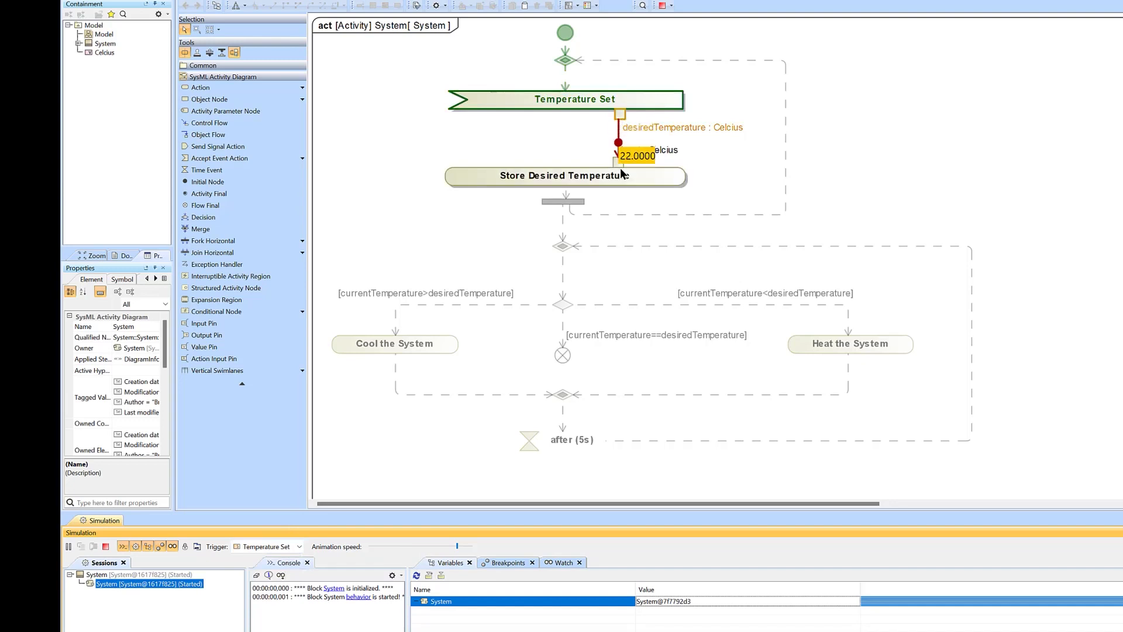
left_click(164, 575)
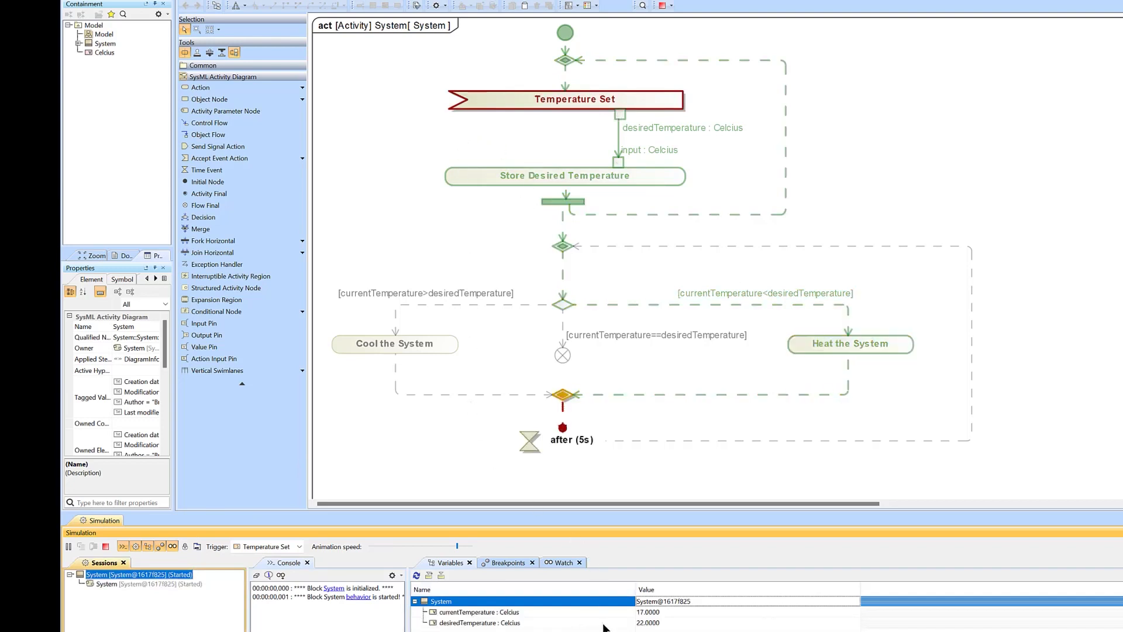
Expand System and its Temperature Set signal in the model tree, widening the tree area to show the full attribute entries.
left_click(78, 44)
left_click(88, 52)
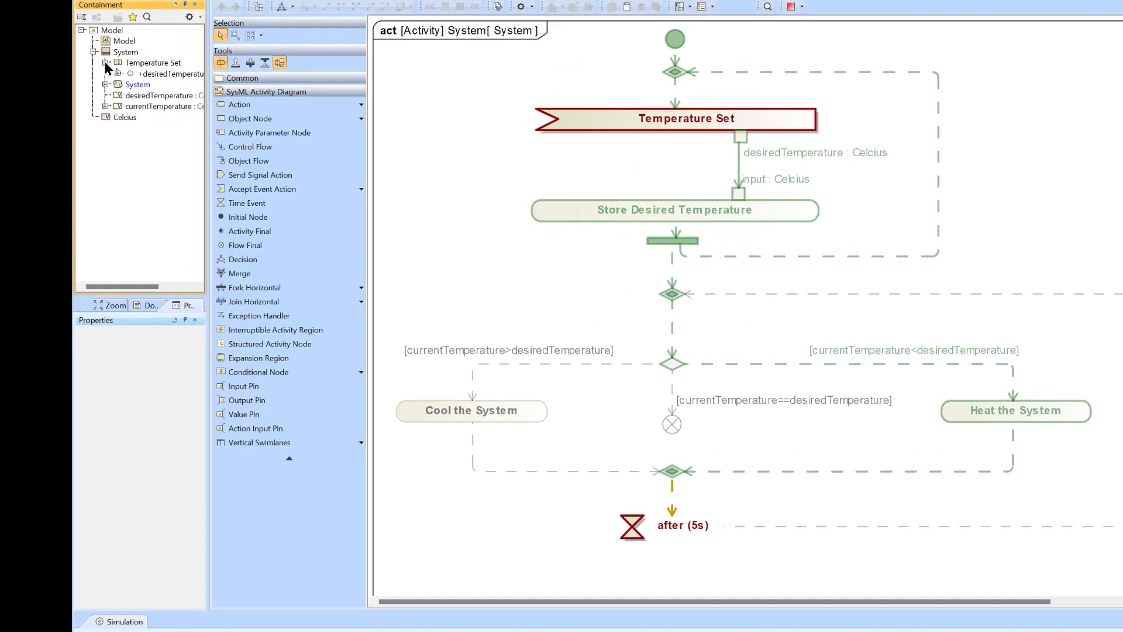
left_click_drag(213, 98, 307, 105)
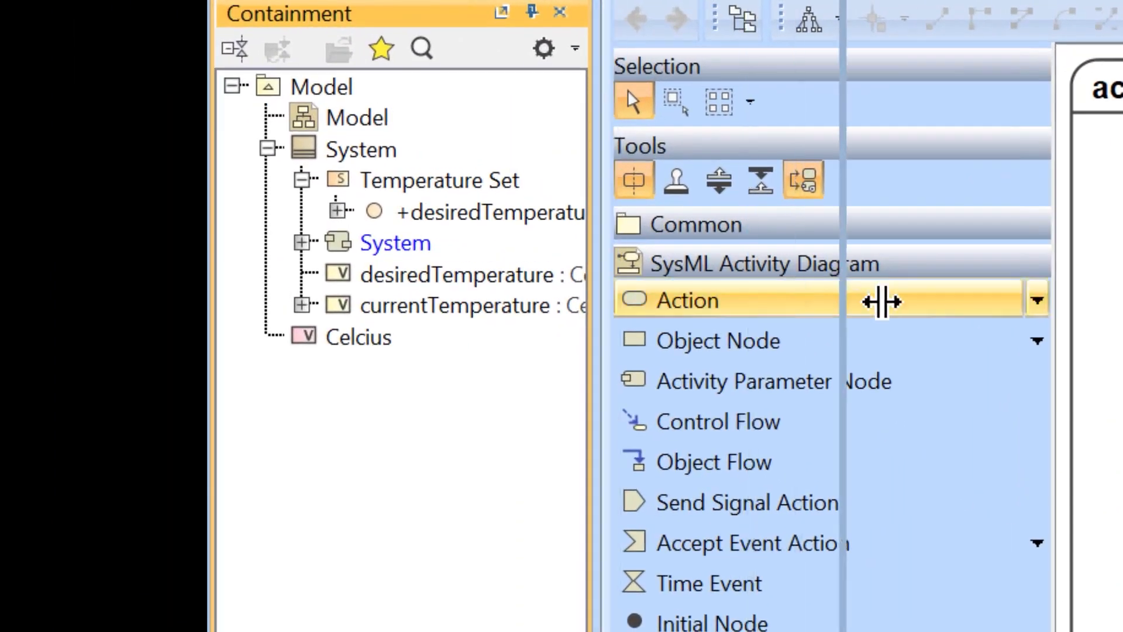
mouse_move(882, 301)
left_mouse_down()
mouse_move(915, 301)
mouse_move(895, 299)
left_mouse_up()
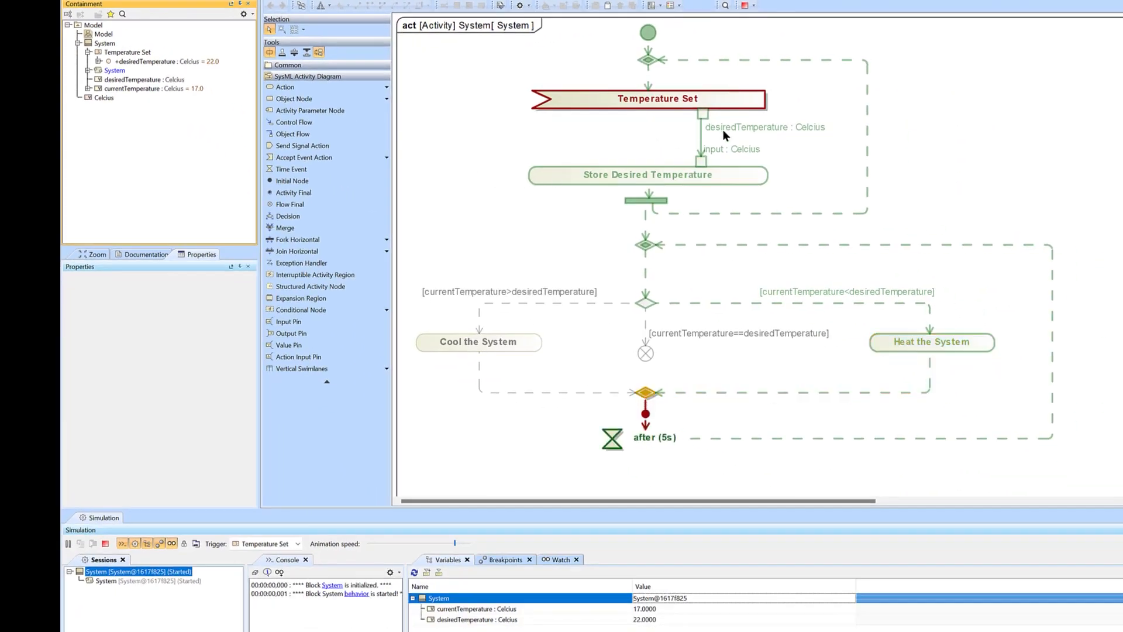
Terminate the running simulation and inspect the guarded control flows leaving the decision node.
mouse_move(673, 182)
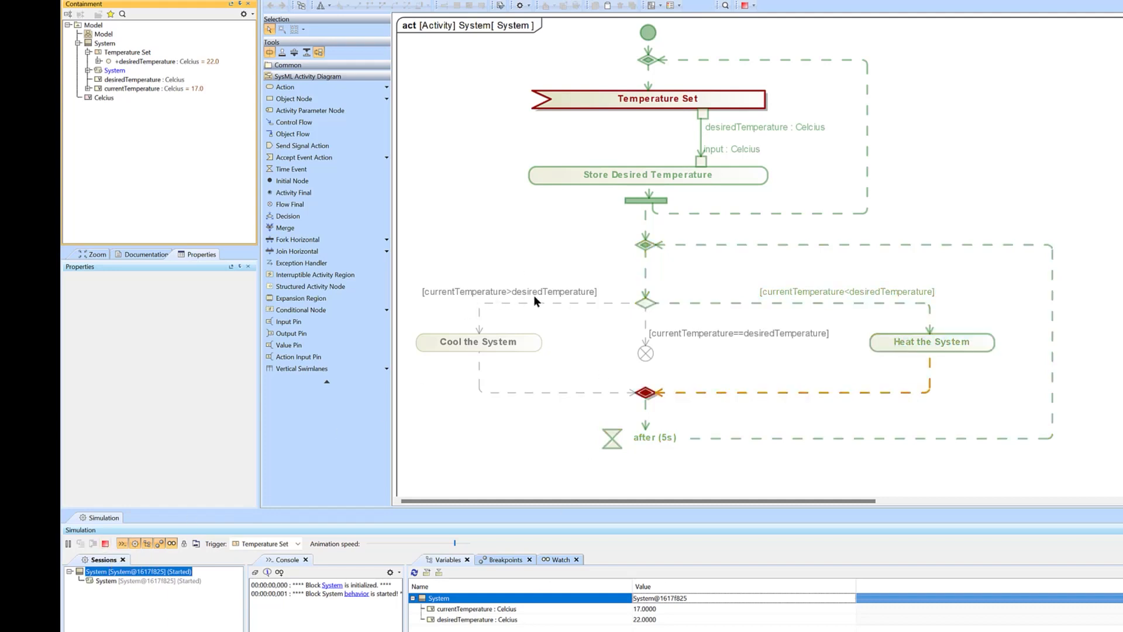
left_click(106, 544)
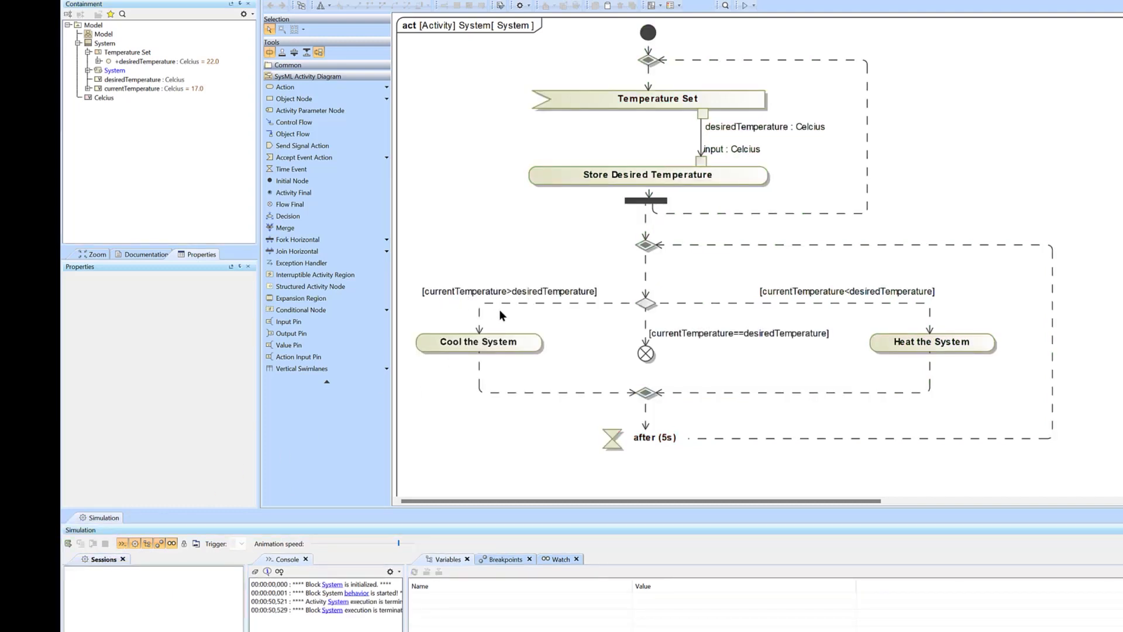
left_click(499, 303)
left_click(717, 304)
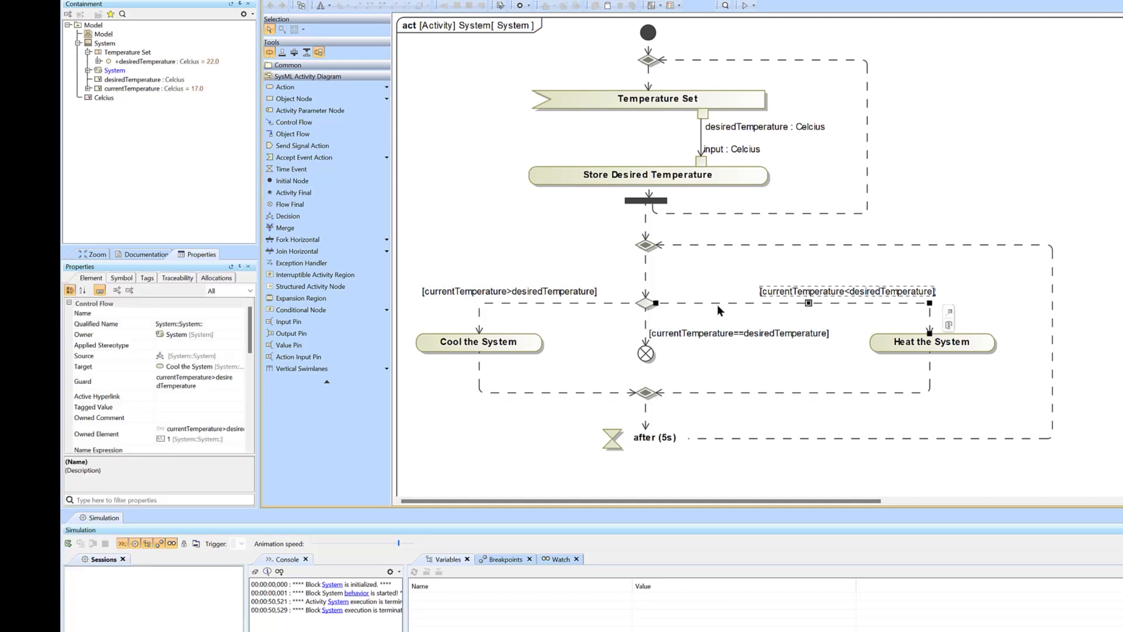
left_click(676, 334)
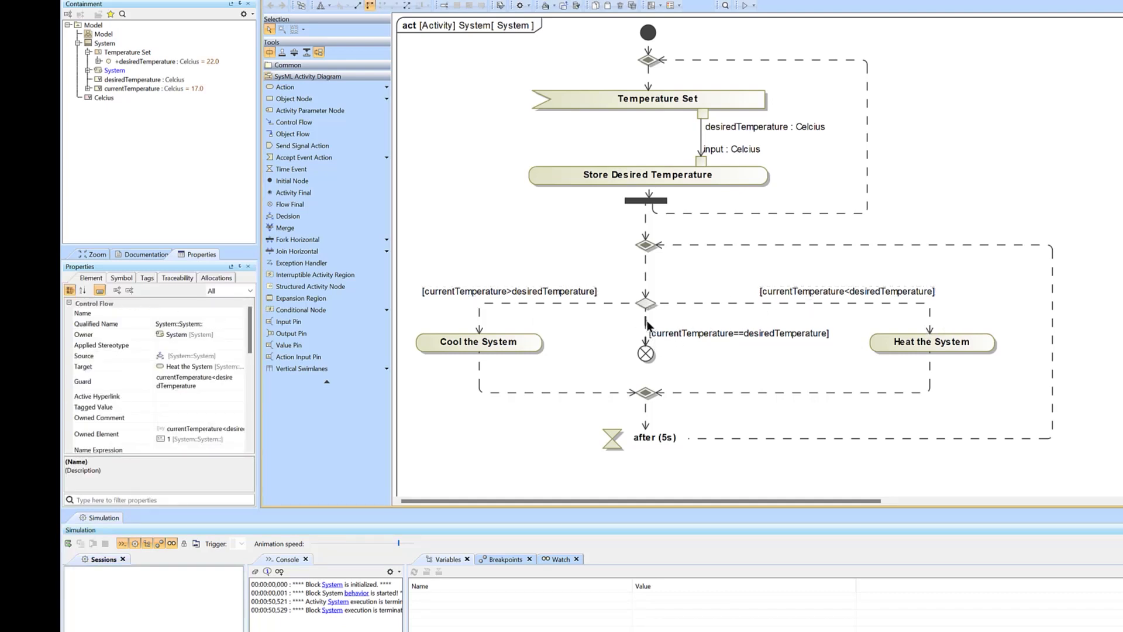
left_click(612, 280)
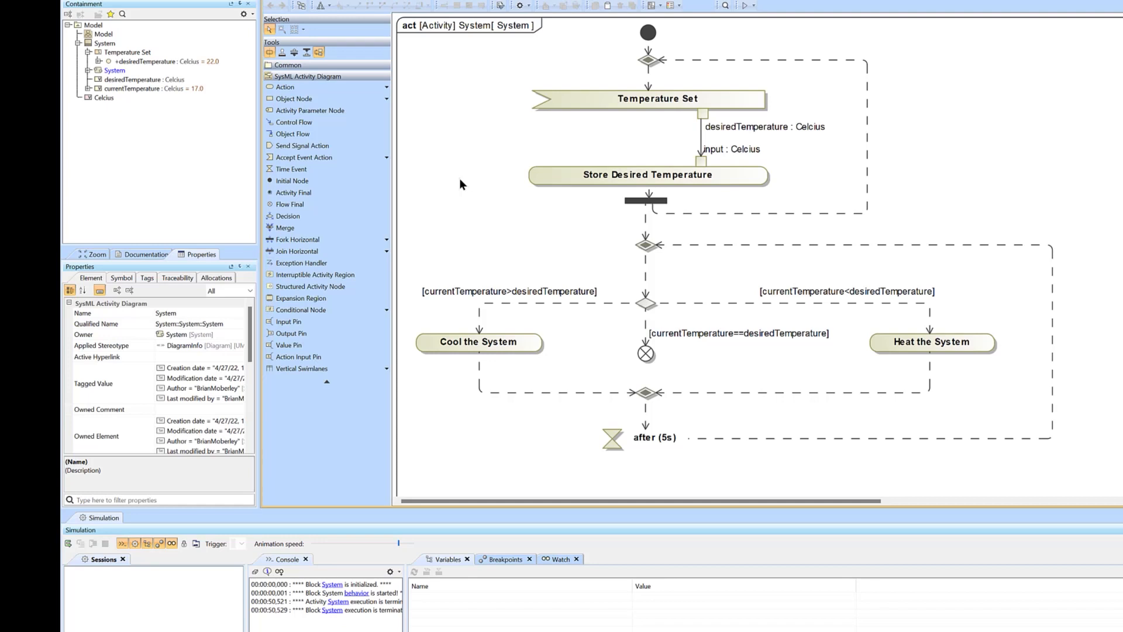
Draw a control flow from the Temperature Set action to the Store Desired Temperature action.
left_click(604, 106)
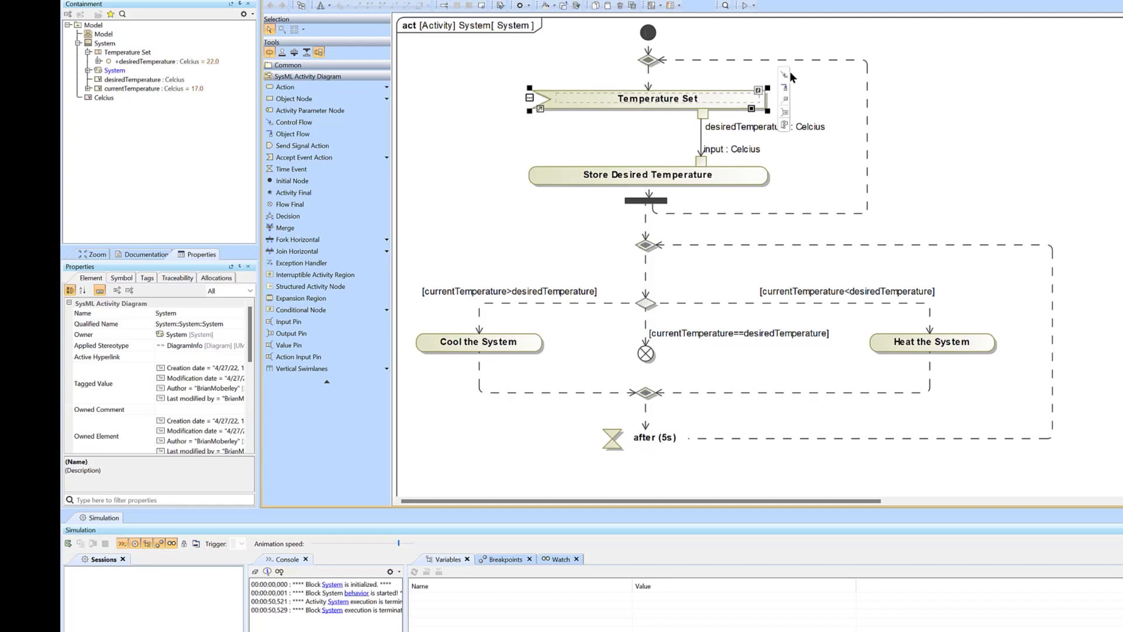
left_click(781, 76)
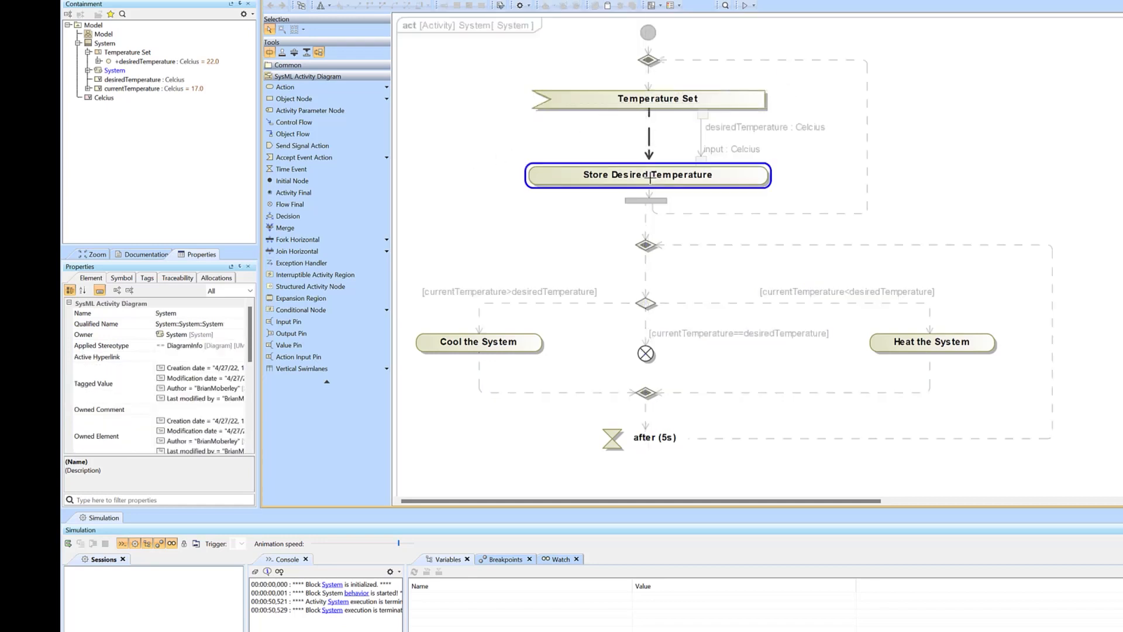
left_click(649, 173)
left_click(629, 139)
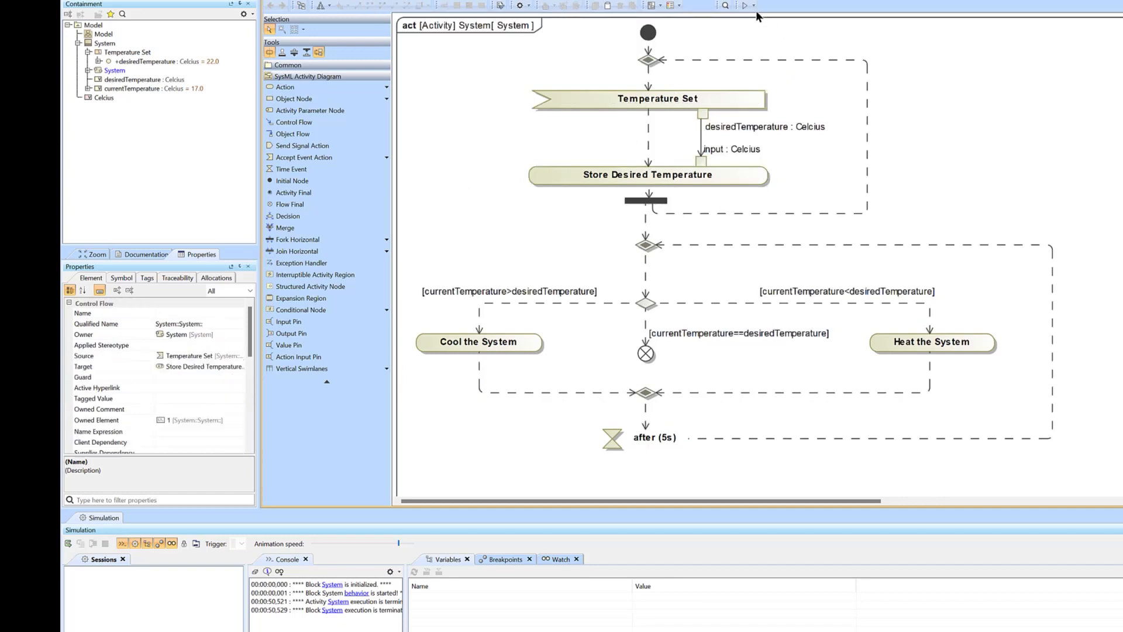
Launch a new simulation of the System block and start its execution.
left_click(754, 5)
left_click(780, 30)
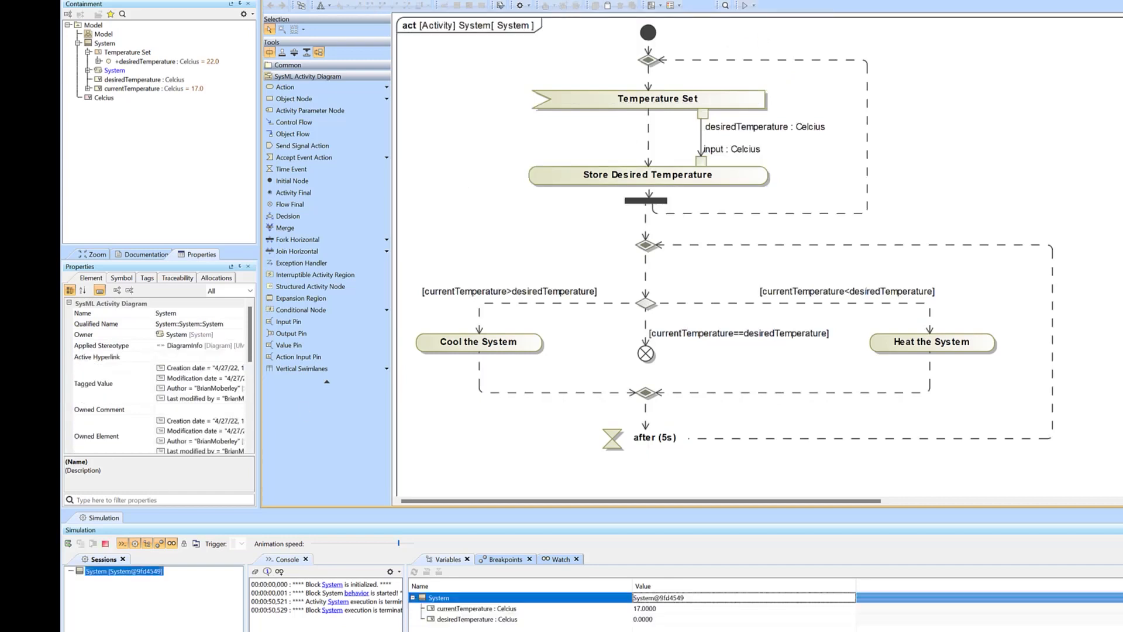
left_click(69, 545)
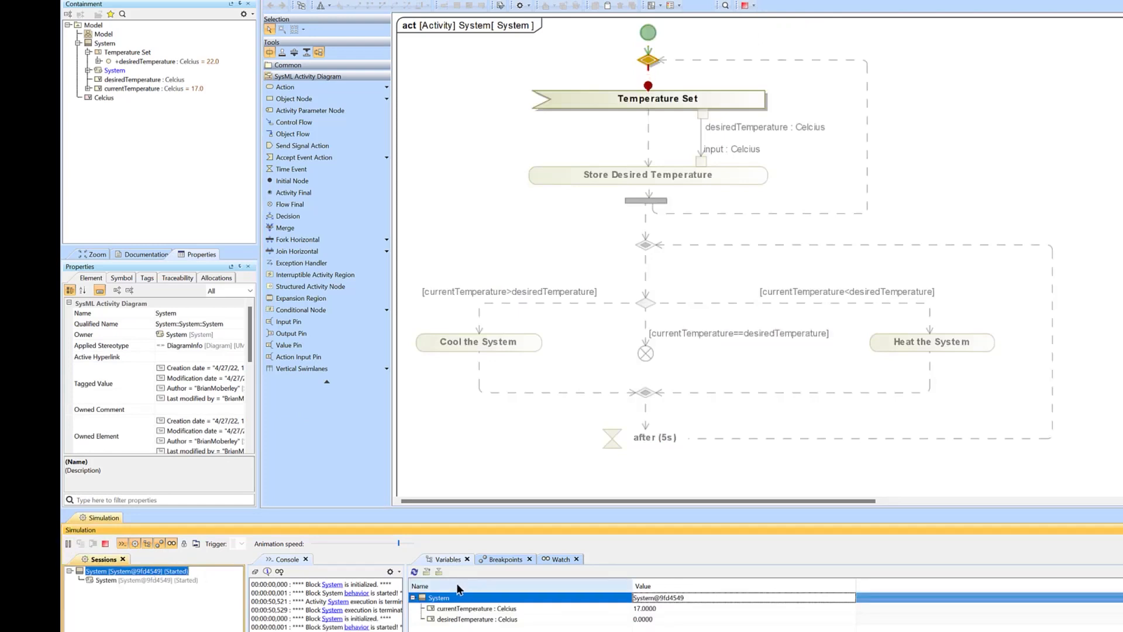
Send the Temperature Set signal to the running simulation, let the tokens flow, and terminate the run.
left_click(241, 544)
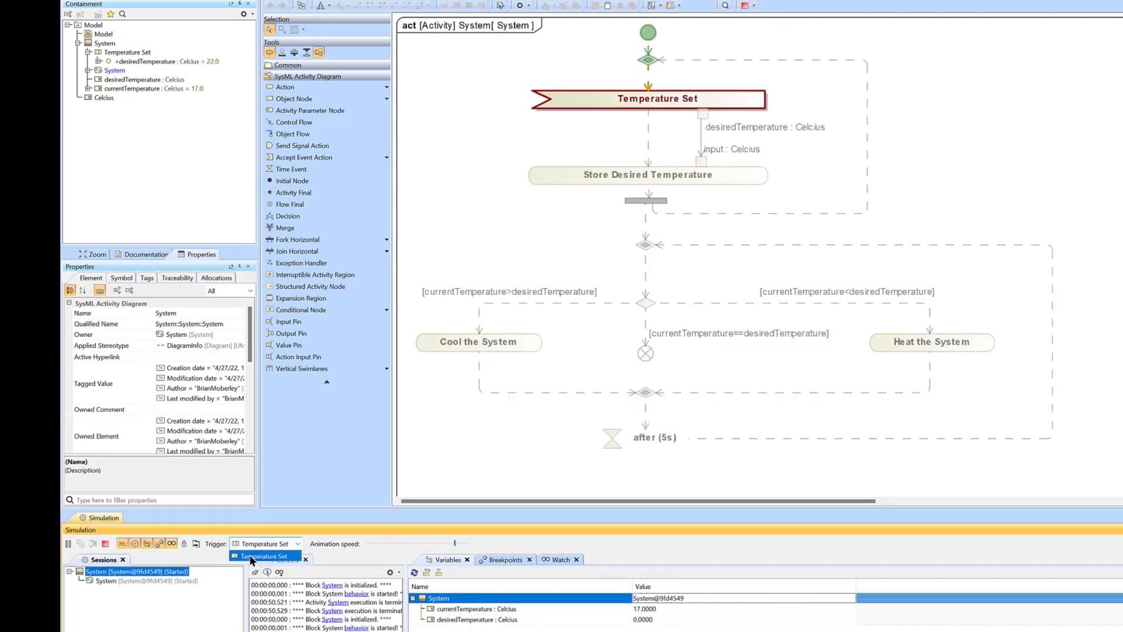
left_click(250, 558)
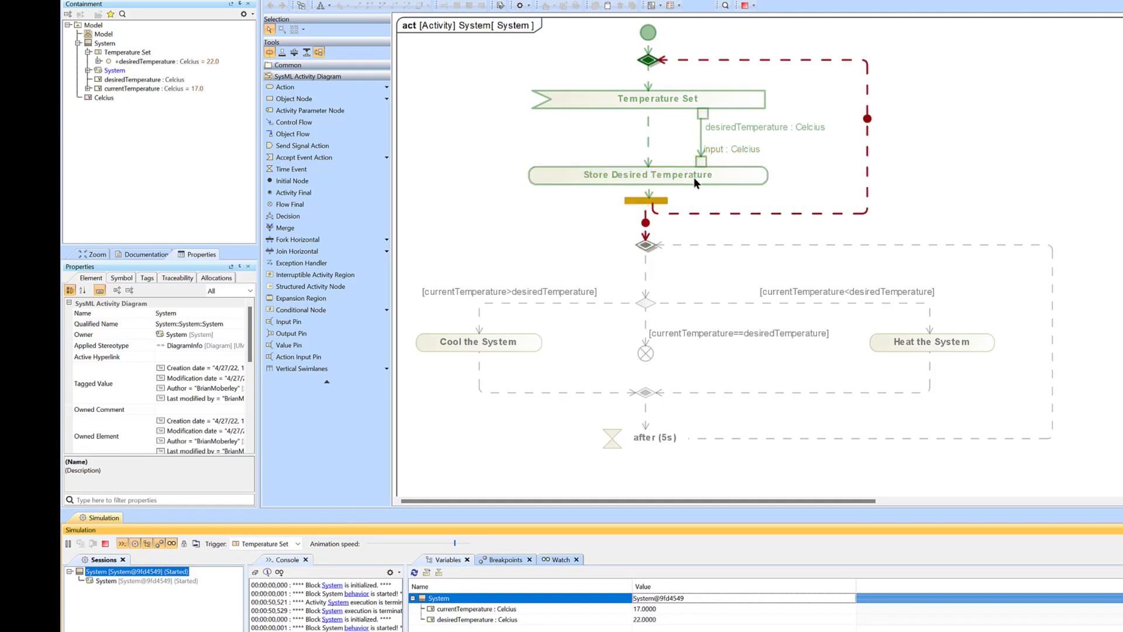
left_click(105, 543)
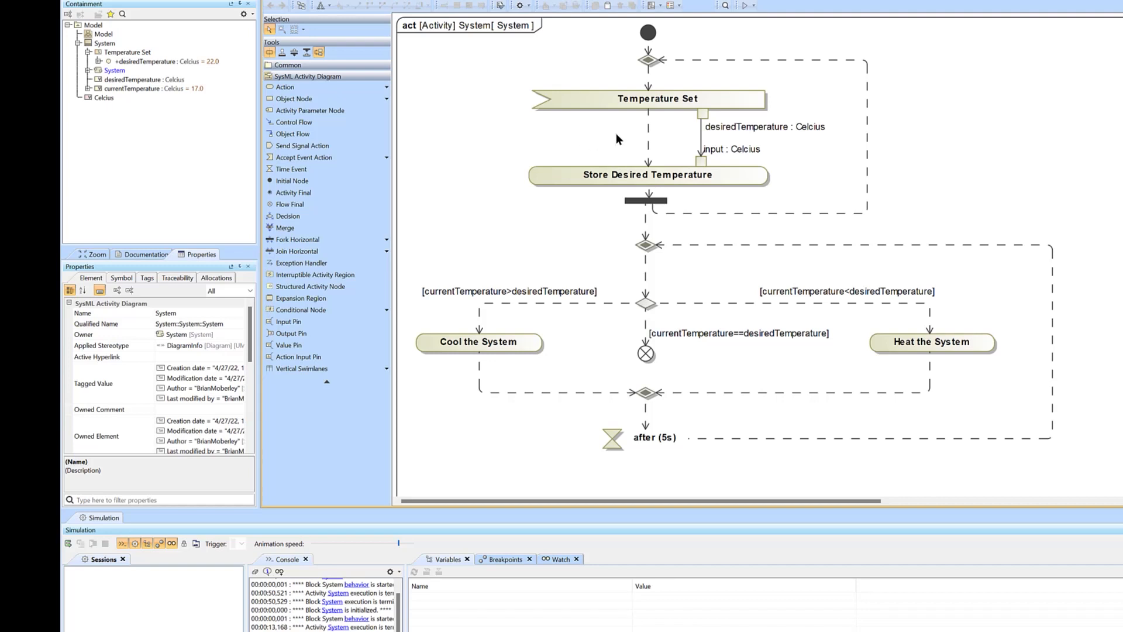
Compare the control flow and the object flow that connect Temperature Set with Store Desired Temperature.
left_click(649, 136)
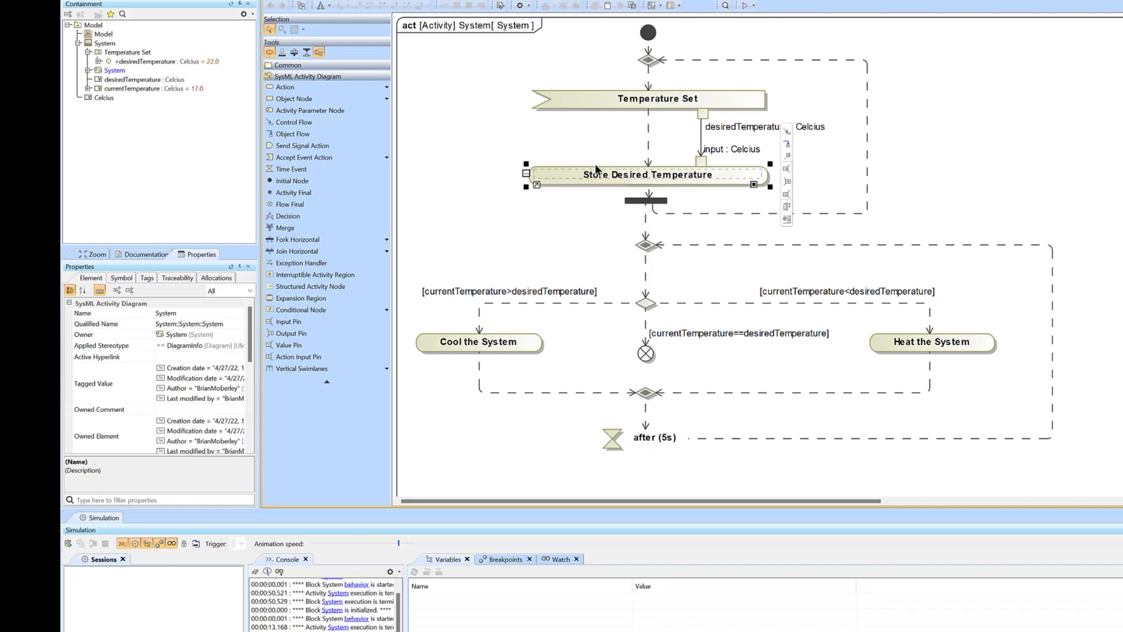
left_click(579, 135)
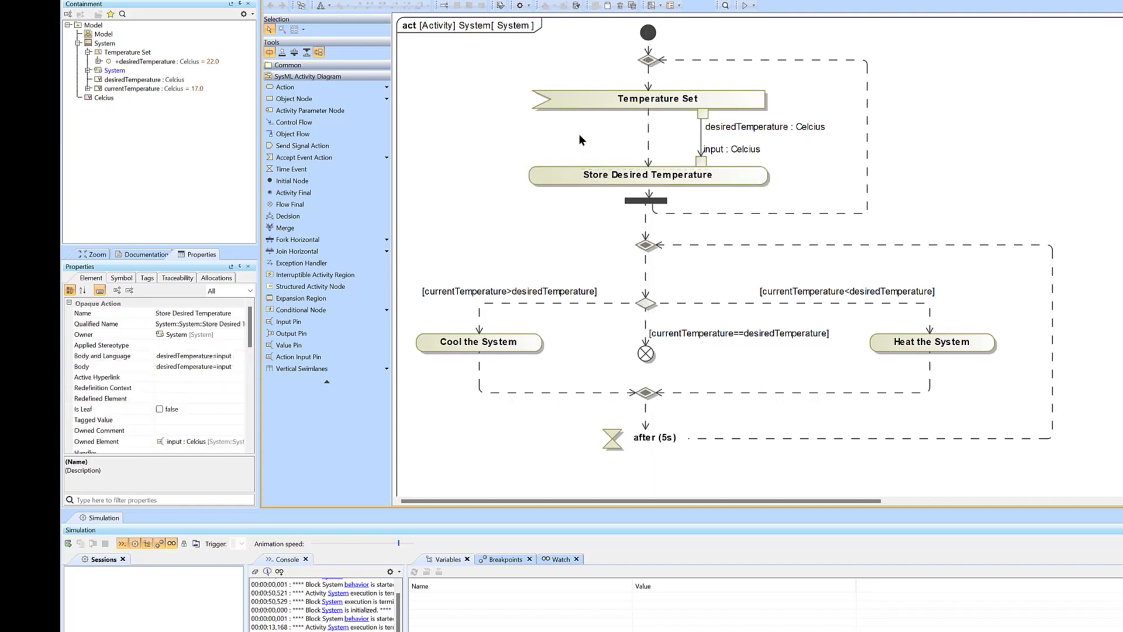
left_click(648, 147)
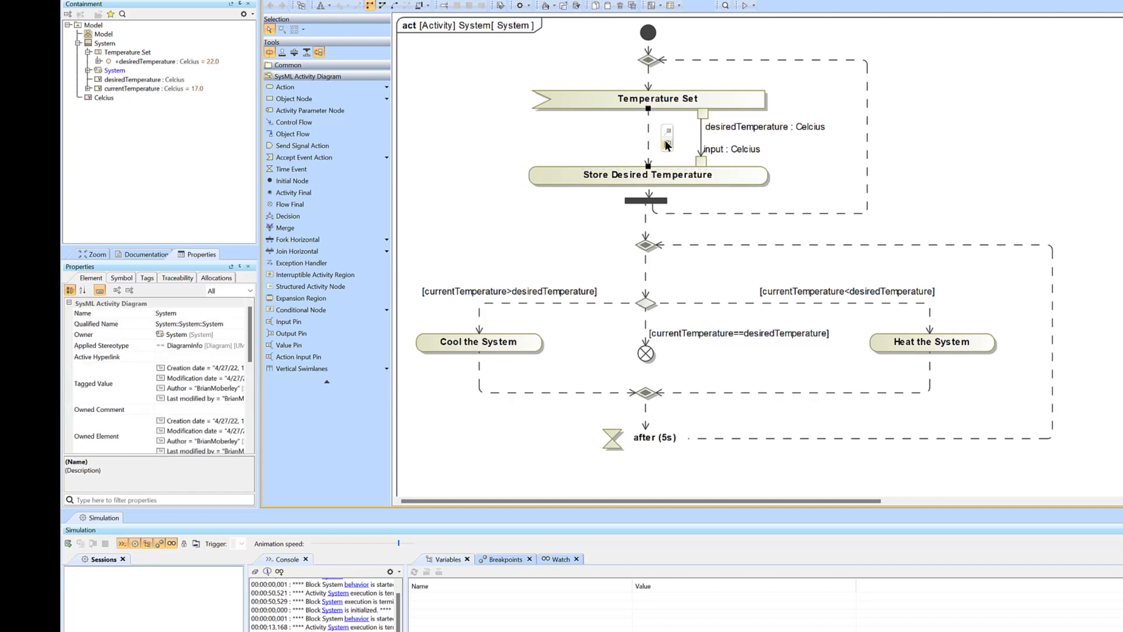
left_click(702, 140)
left_click(624, 135)
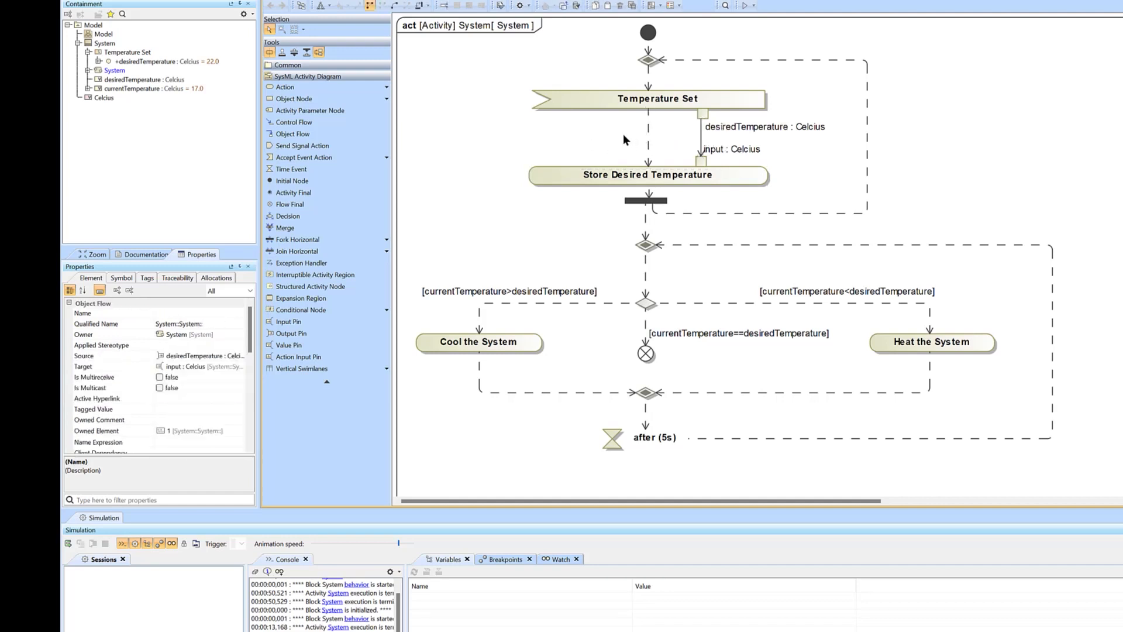
left_click(648, 137)
left_click(584, 131)
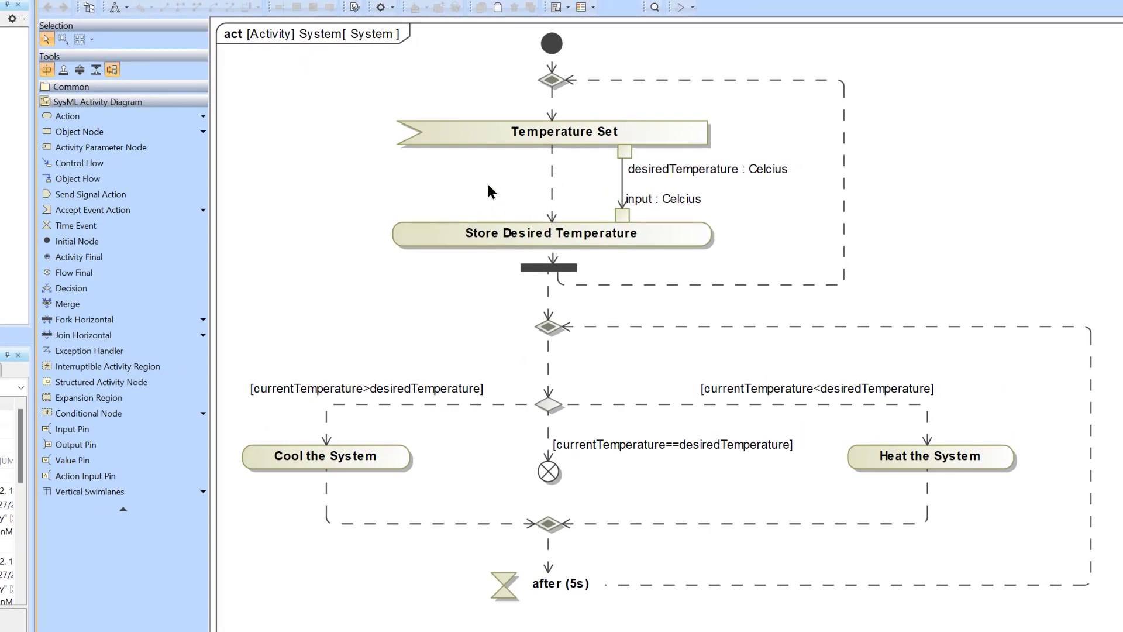
Delete the control flow between the Temperature Set and Store Desired Temperature actions.
left_click(485, 232)
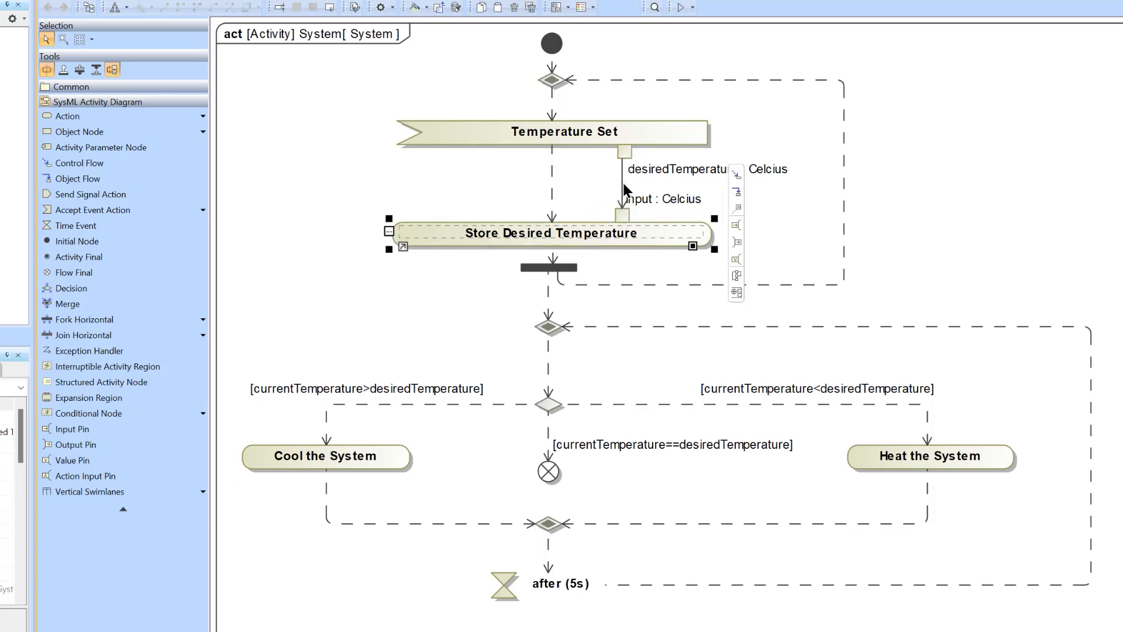
left_click(908, 185)
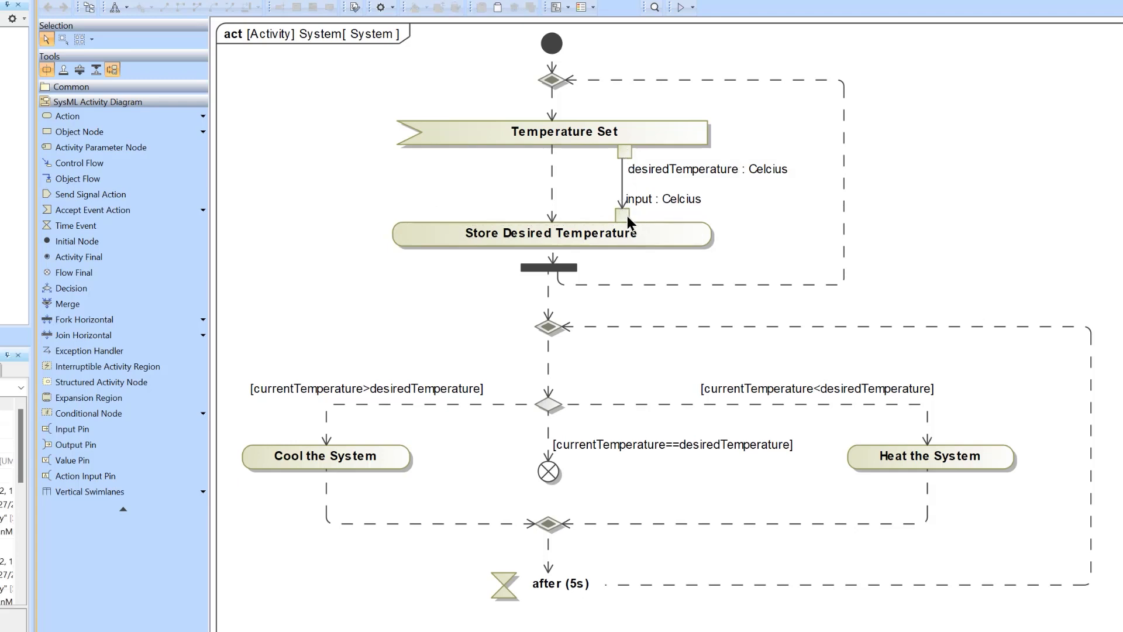
left_click(552, 198)
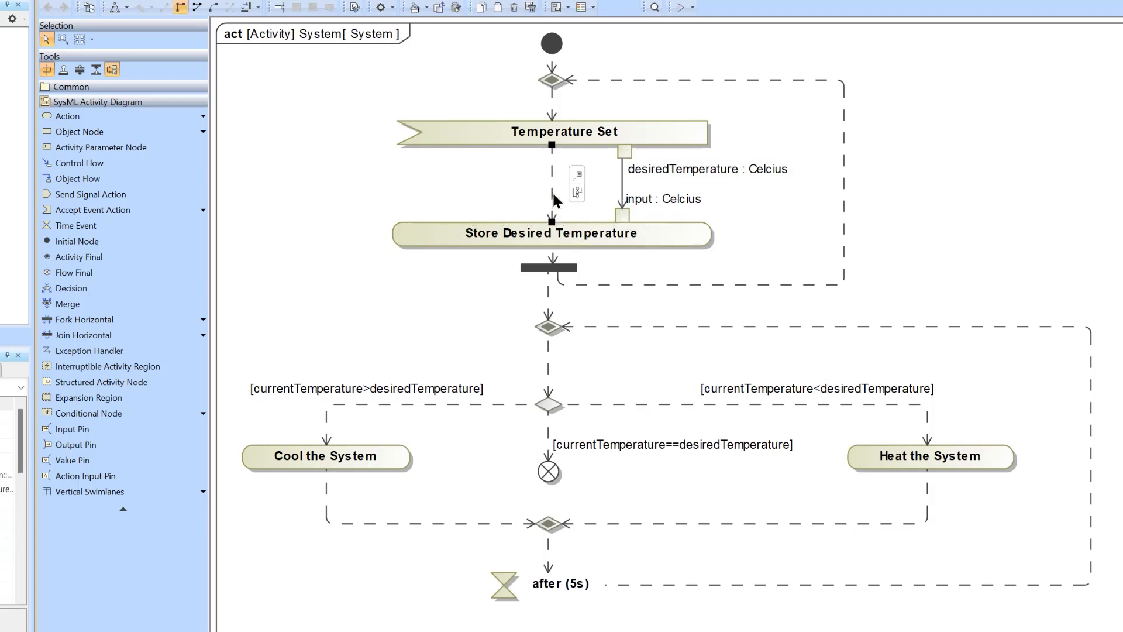
key("Delete")
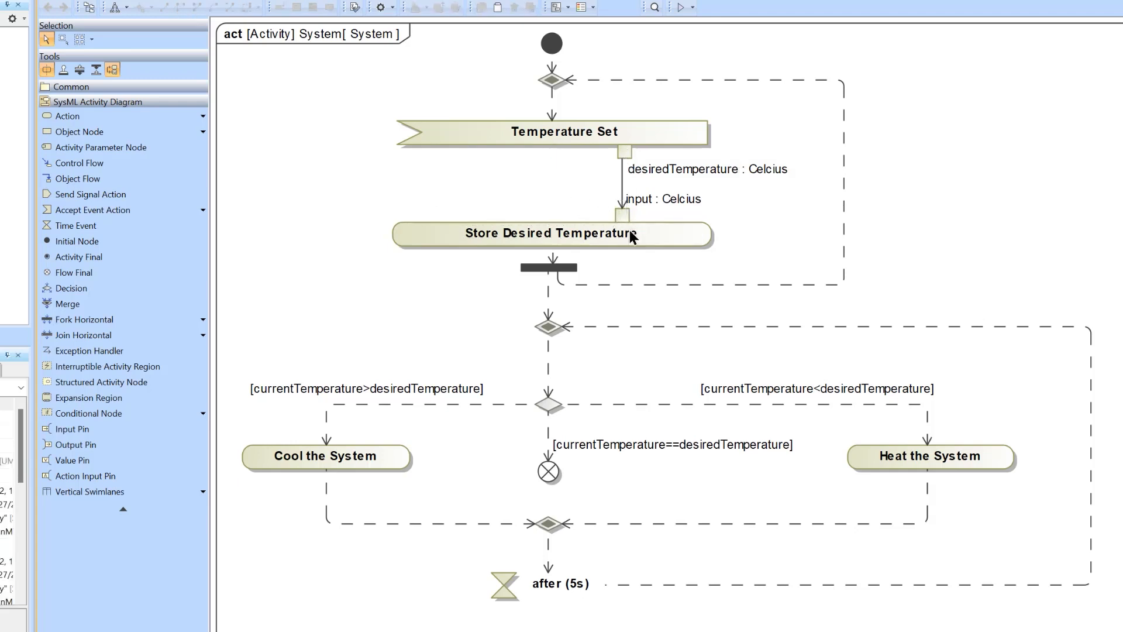
Inspect the Store Desired Temperature action and its input : Celcius pin.
left_click(629, 231)
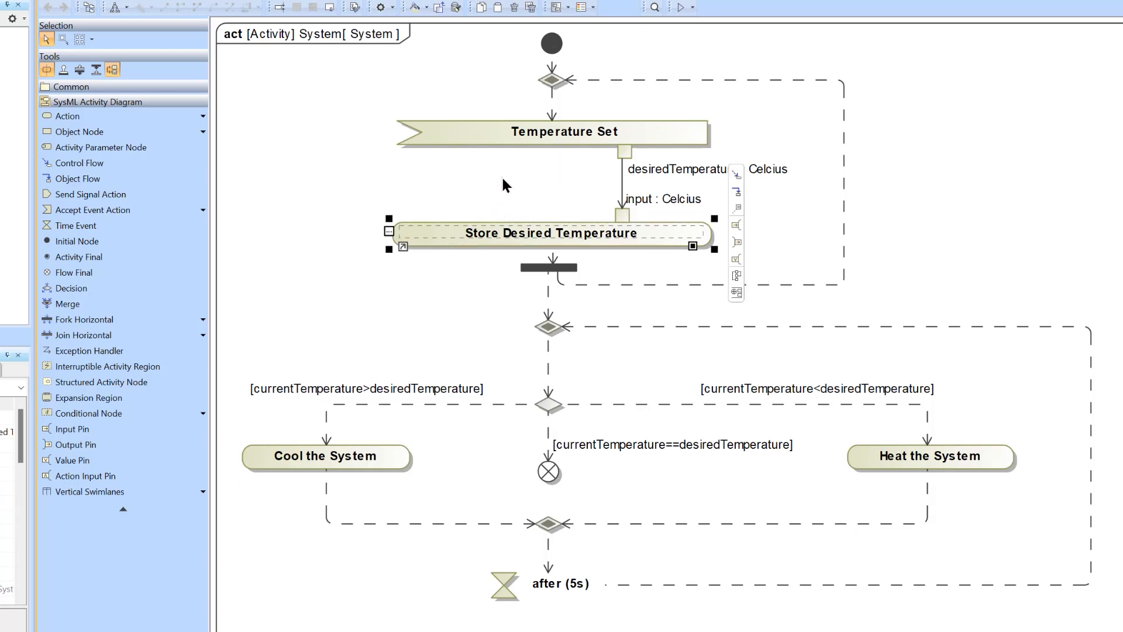
left_click(621, 216)
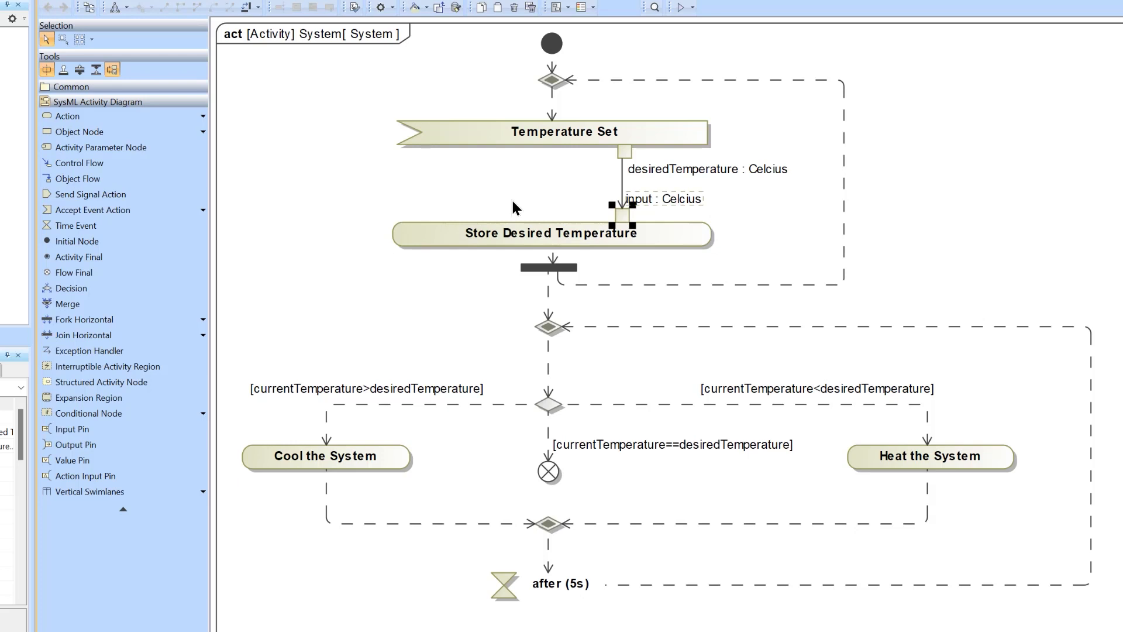
Open the specification of the input : Celcius pin on Store Desired Temperature and look through its Multiplicity choices.
left_click(512, 205)
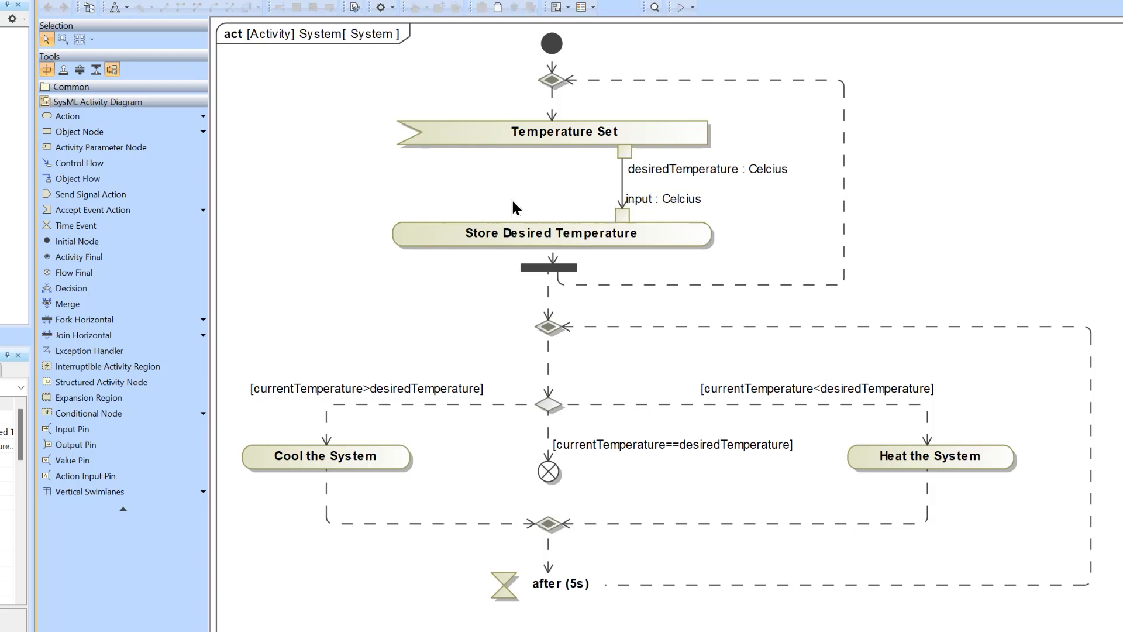
right_click(622, 217)
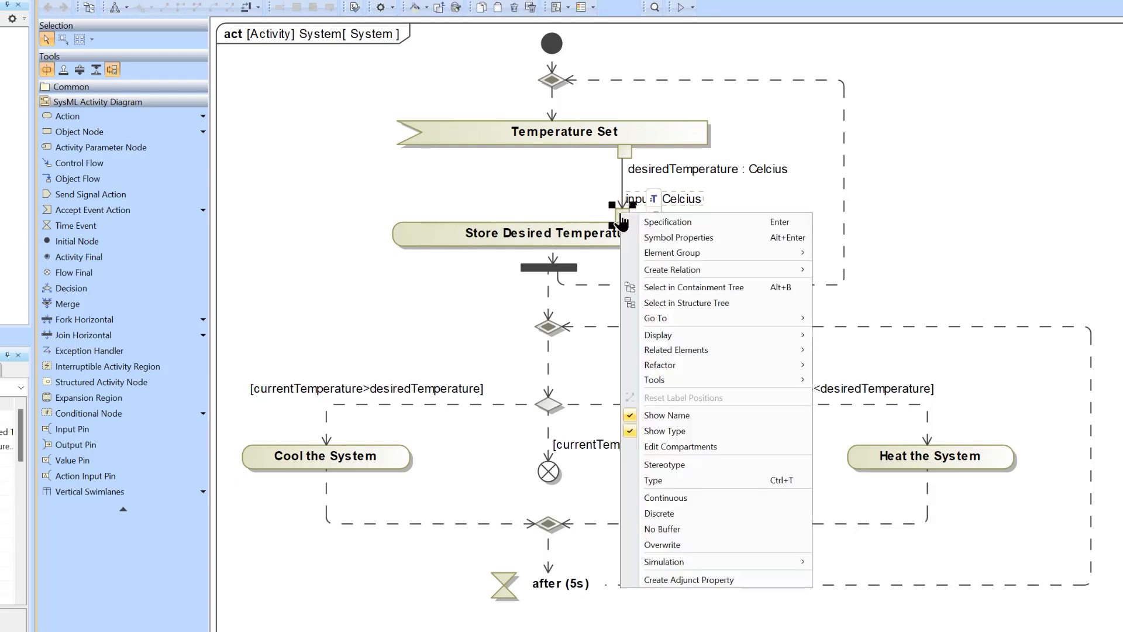
left_click(556, 209)
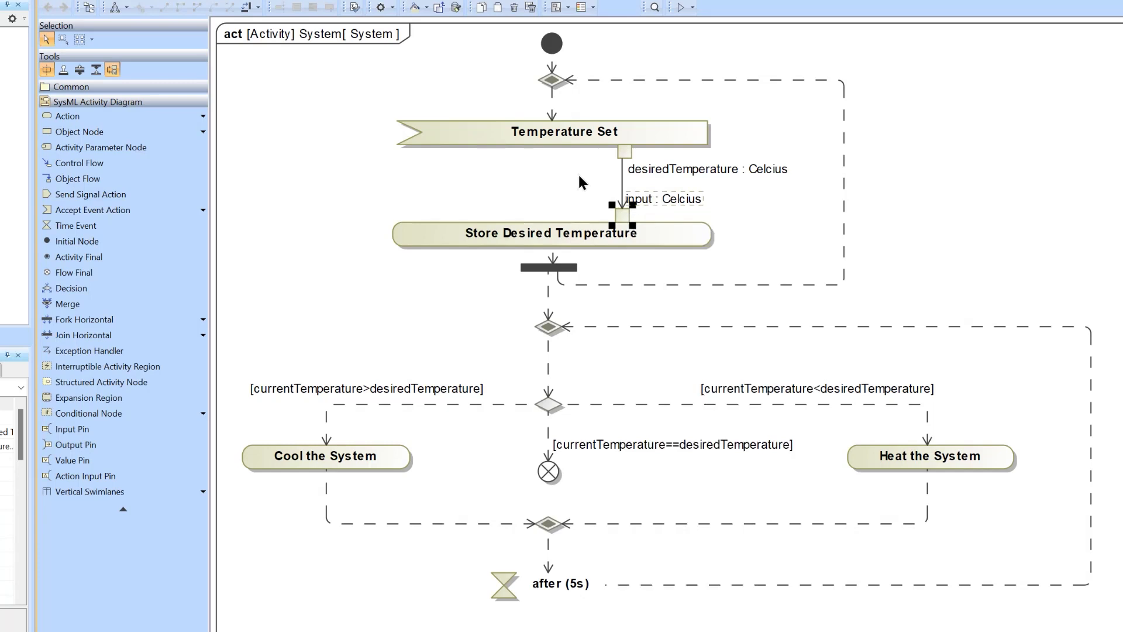
right_click(618, 213)
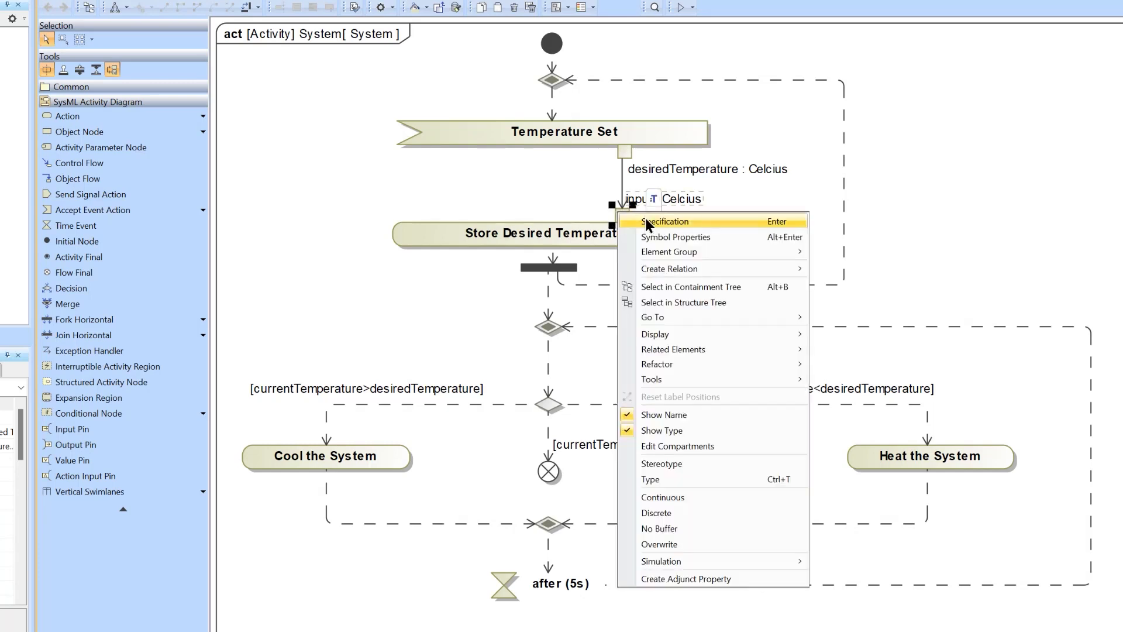
left_click(645, 221)
left_click(799, 438)
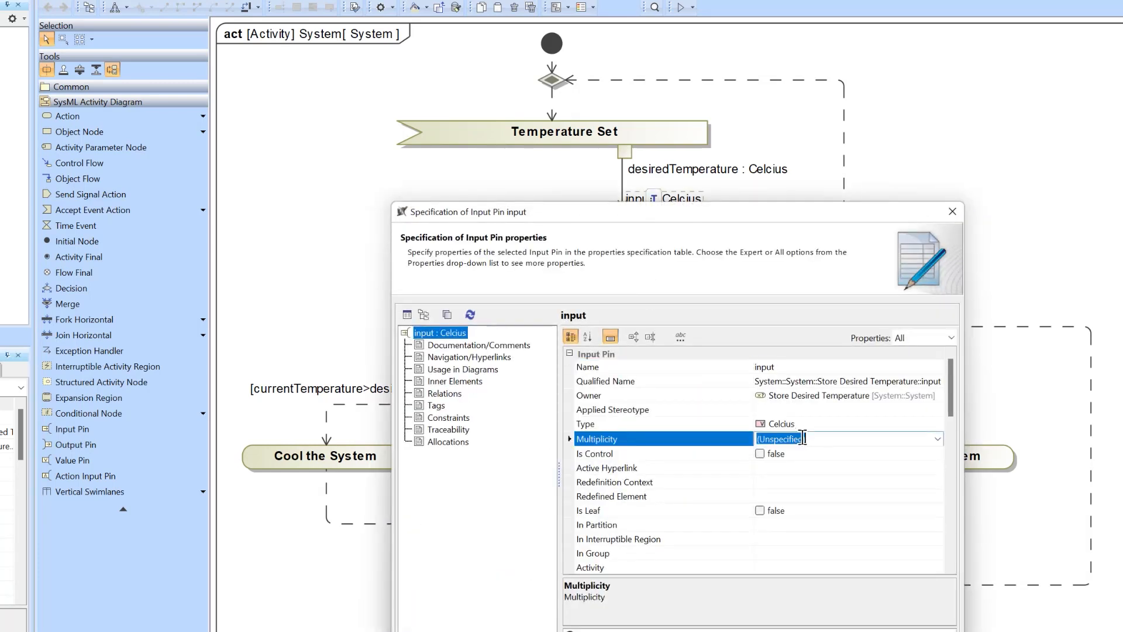
left_click(799, 438)
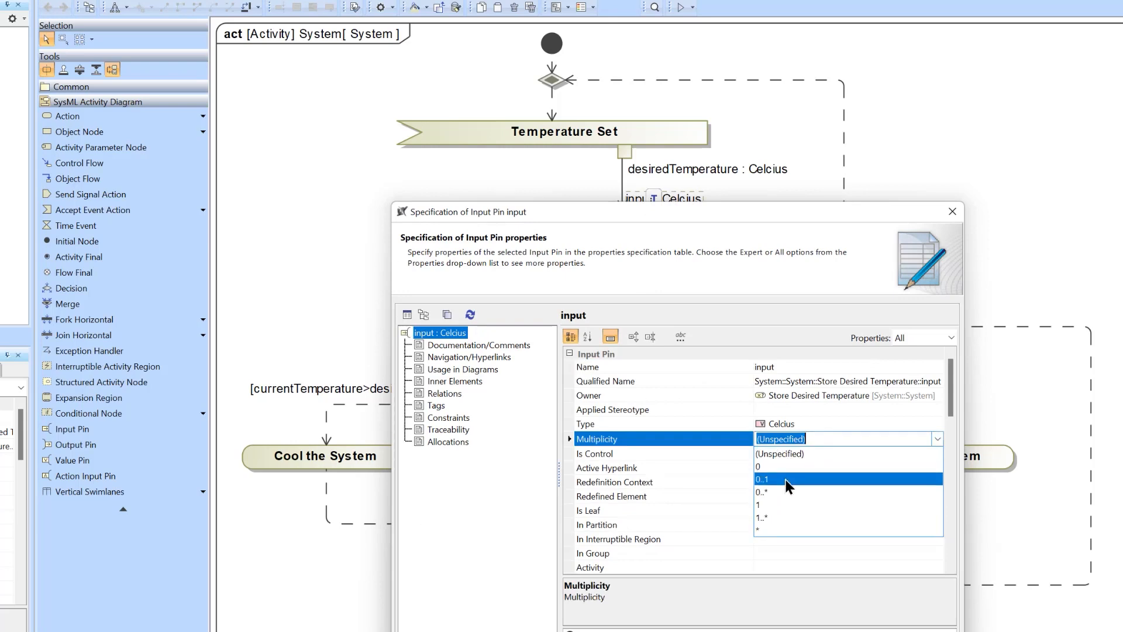
Move the pin's specification off the Store Desired Temperature action, review the Multiplicity options again, and close it without changes.
left_click_drag(773, 215, 703, 294)
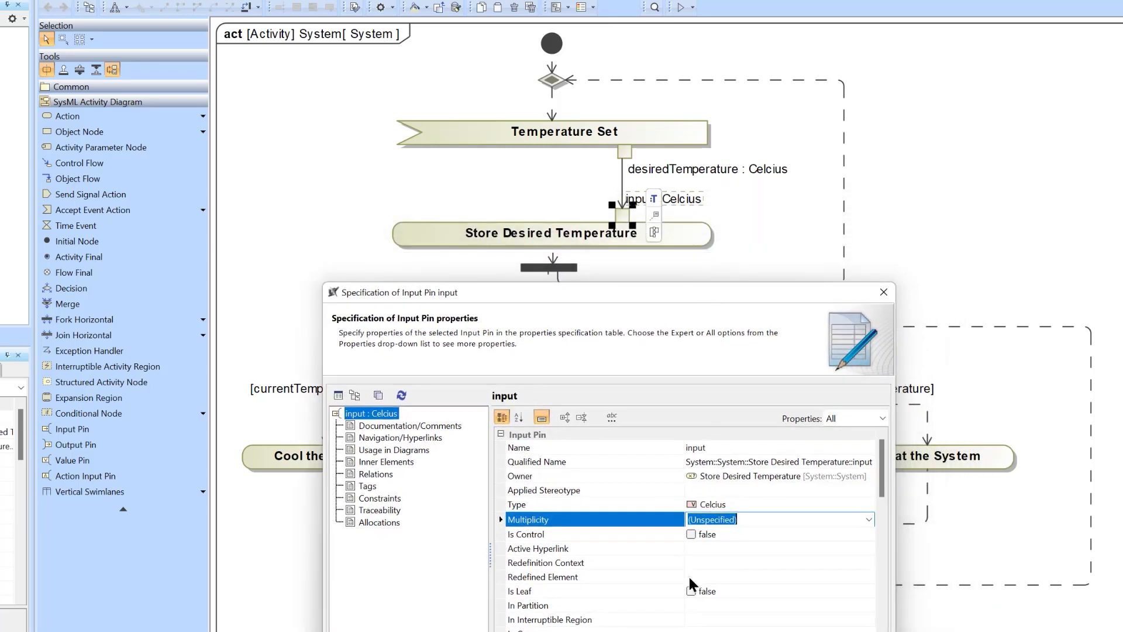
left_click(870, 518)
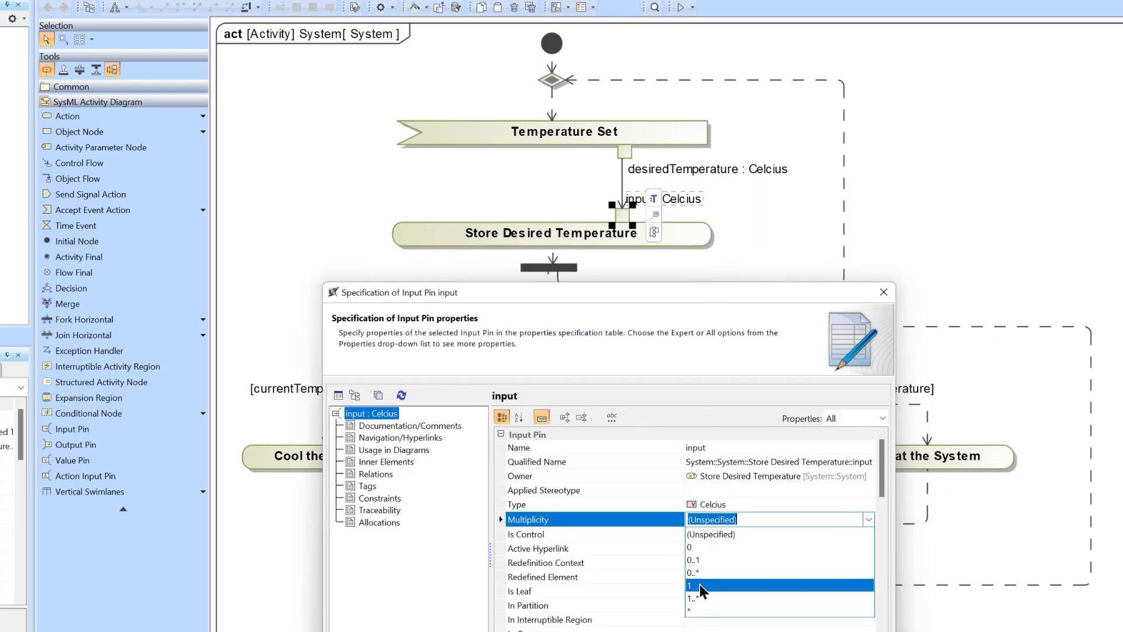
left_click(618, 523)
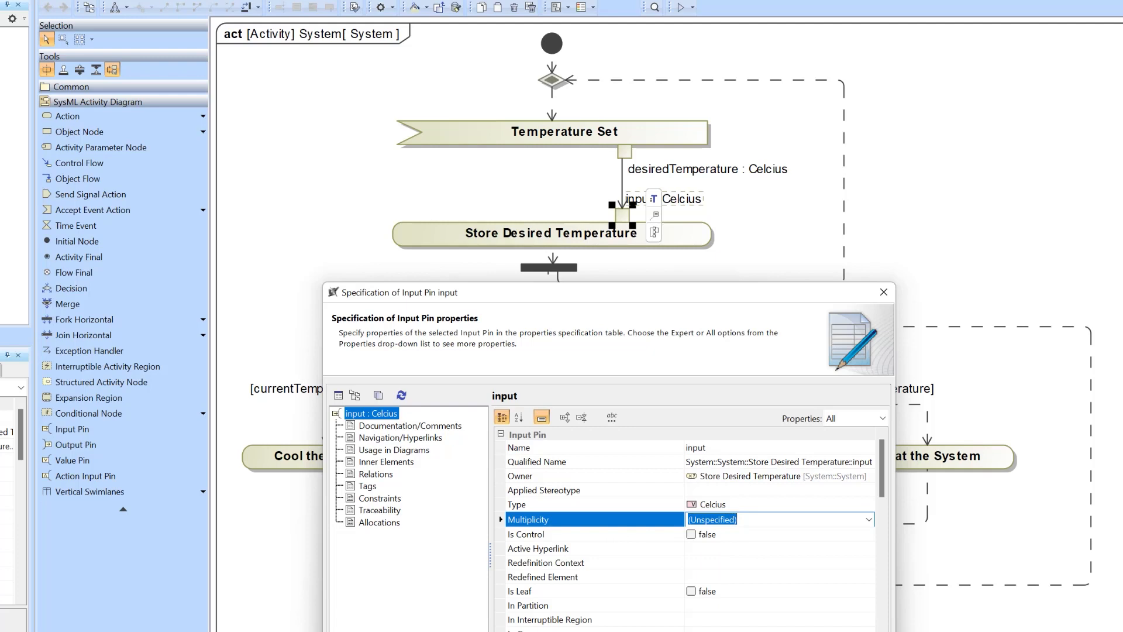
left_click(883, 292)
left_click(956, 210)
Examine how the input pin relates to the Store Desired Temperature action in the activity diagram.
left_click(623, 213)
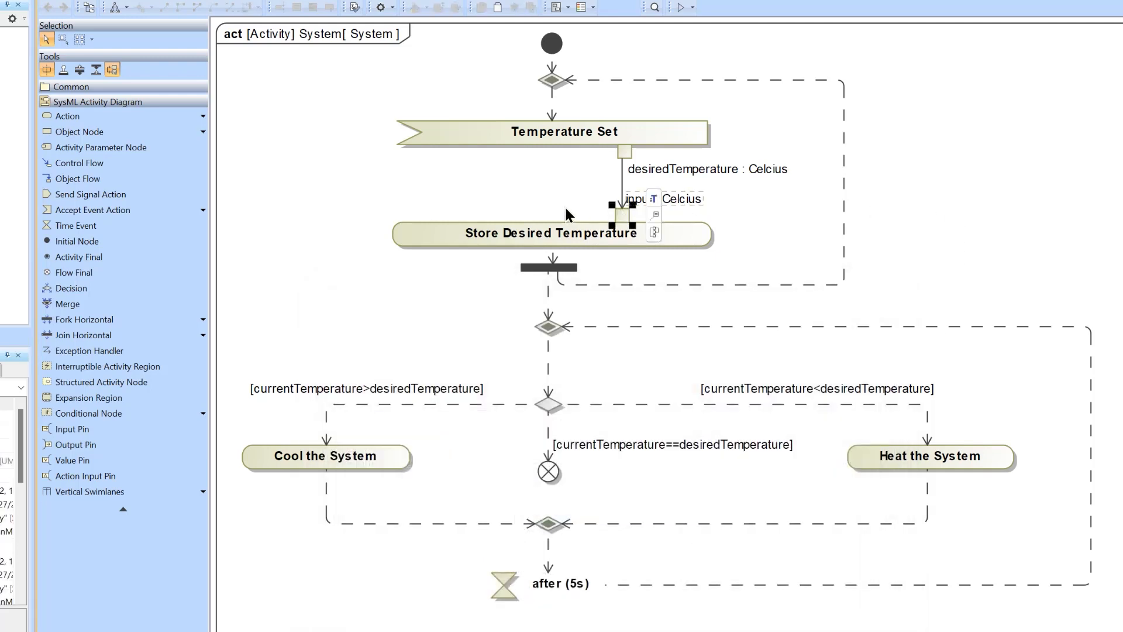
left_click(571, 212)
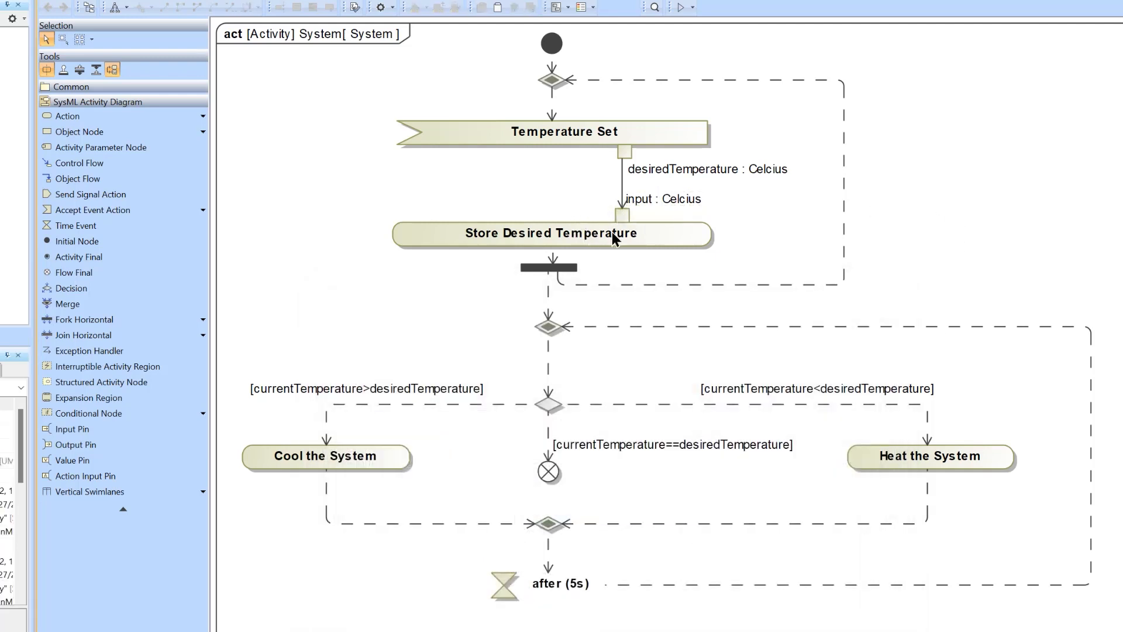
left_click(612, 237)
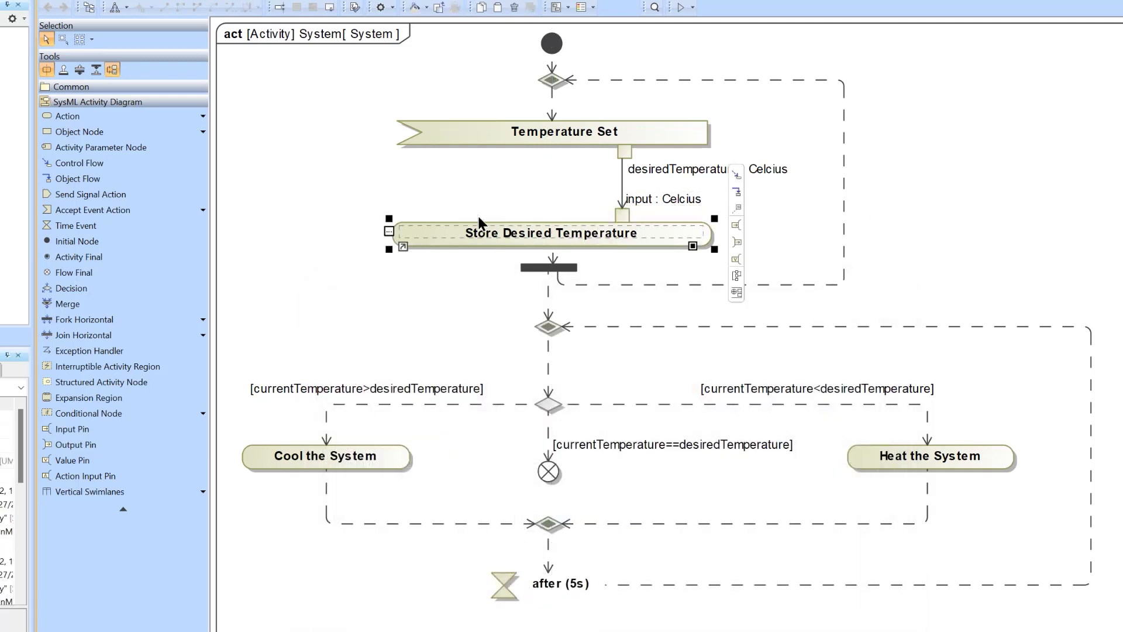
left_click(461, 192)
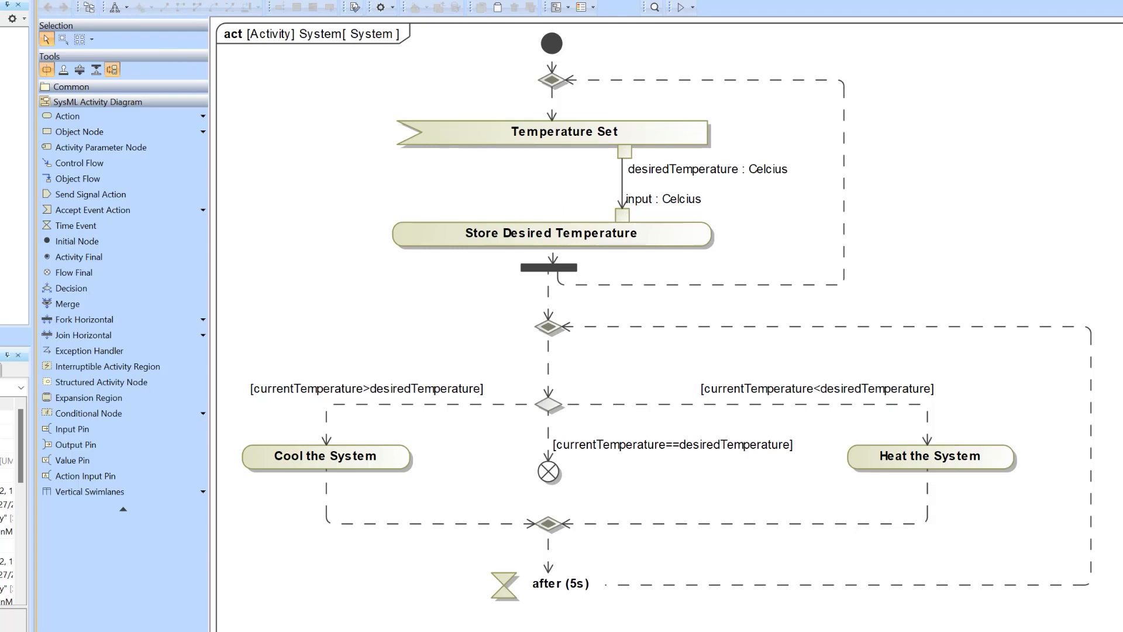
Open the Acceleration Simulation Model project from the Documents folder.
key("ctrl+o")
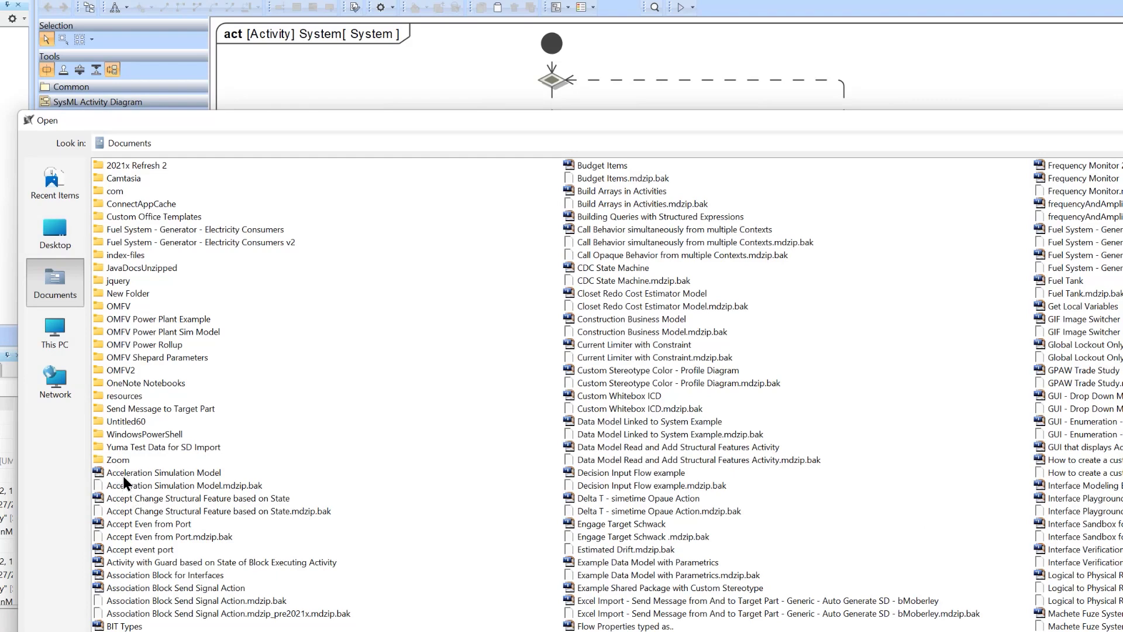
double_click(125, 473)
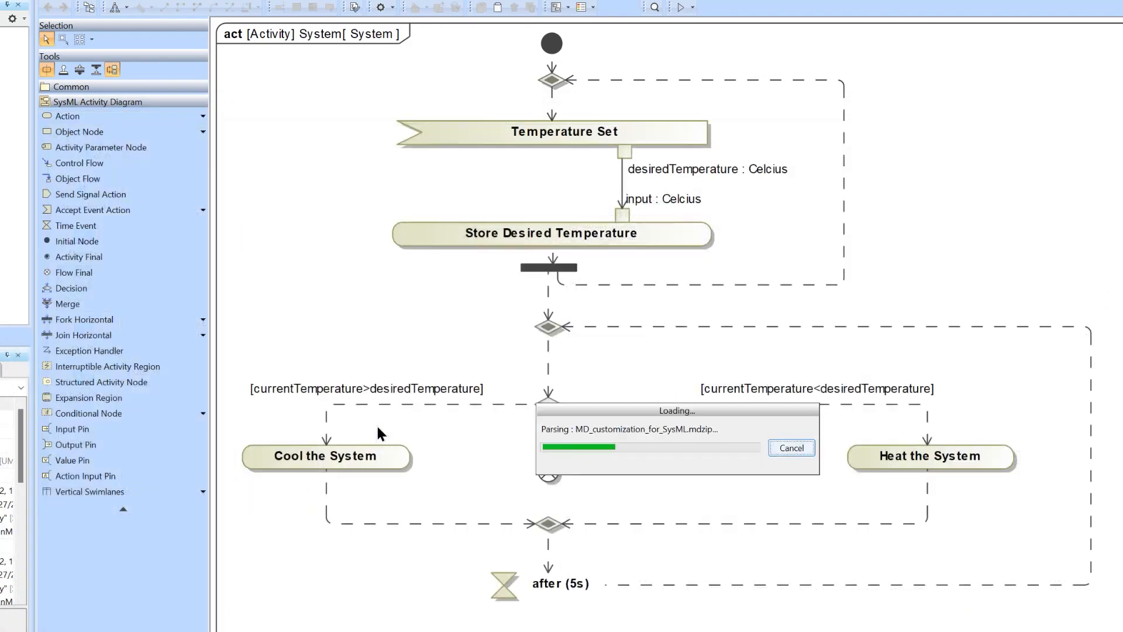